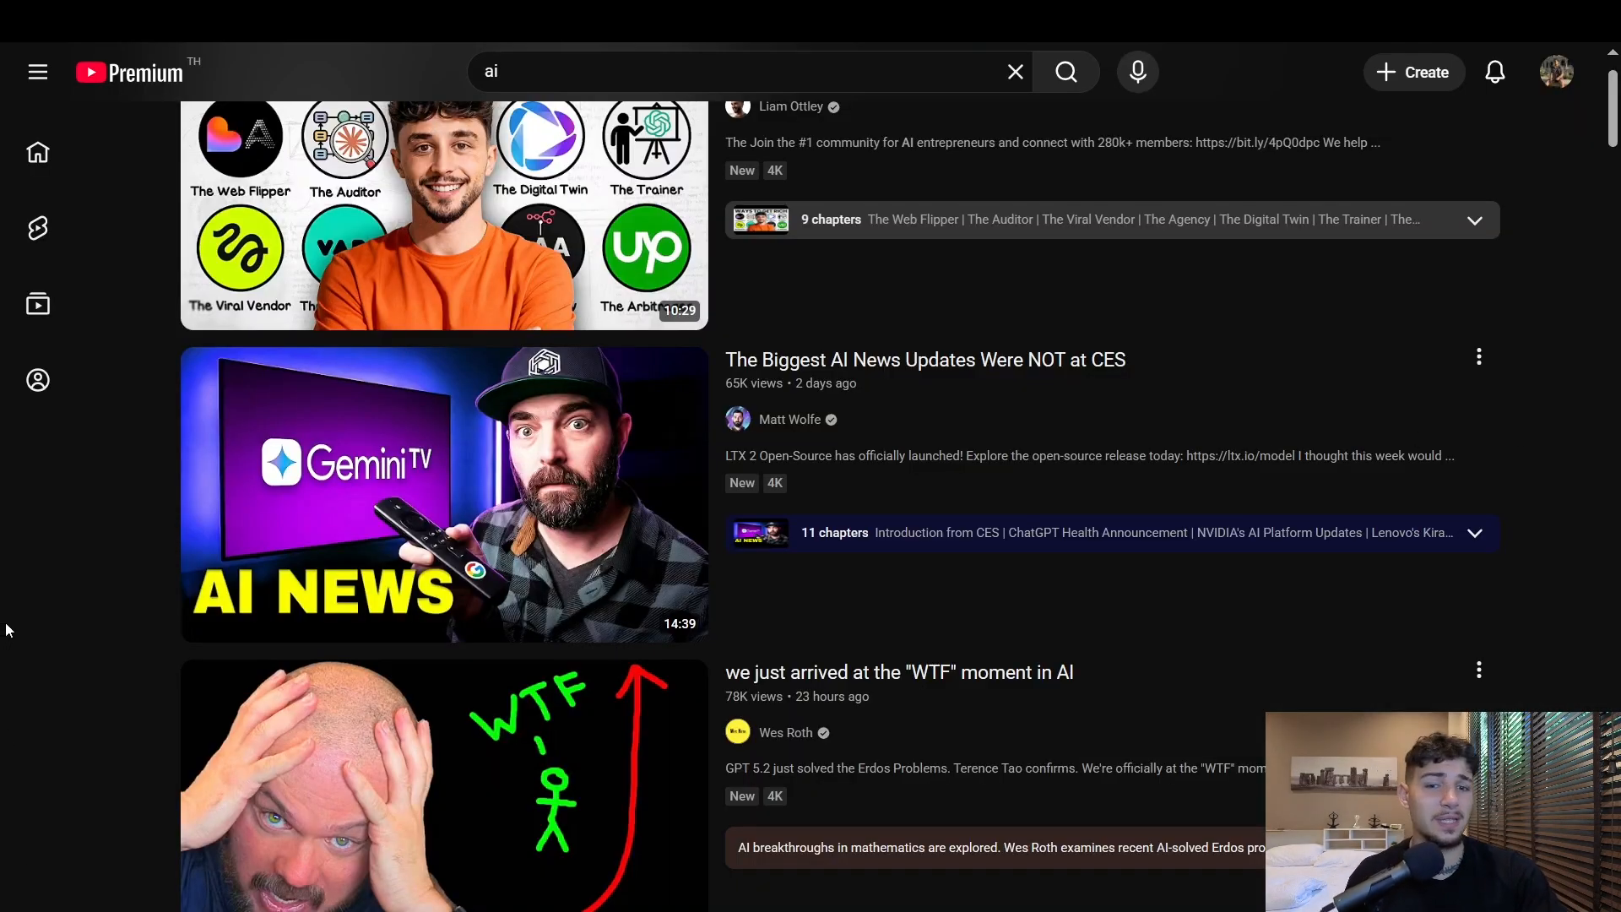
Copy the share link of "The Biggest AI News Updates Were NOT at CES" and paste it into the empty record's URL field in Airtable's YT Videos table
mouse_move(496, 478)
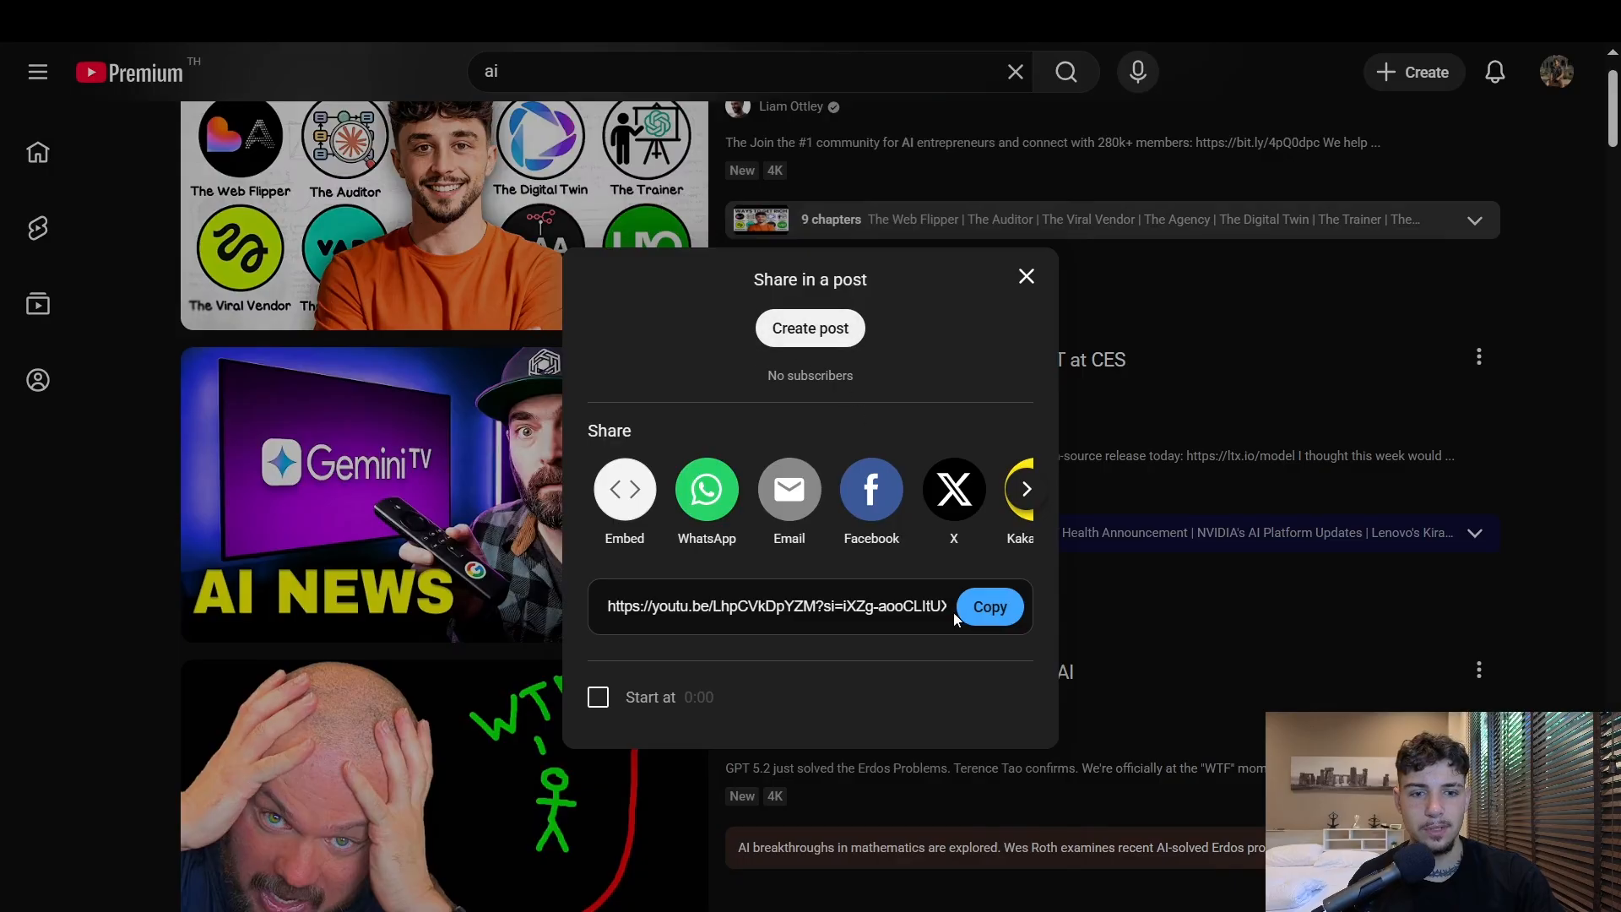
left_click(957, 618)
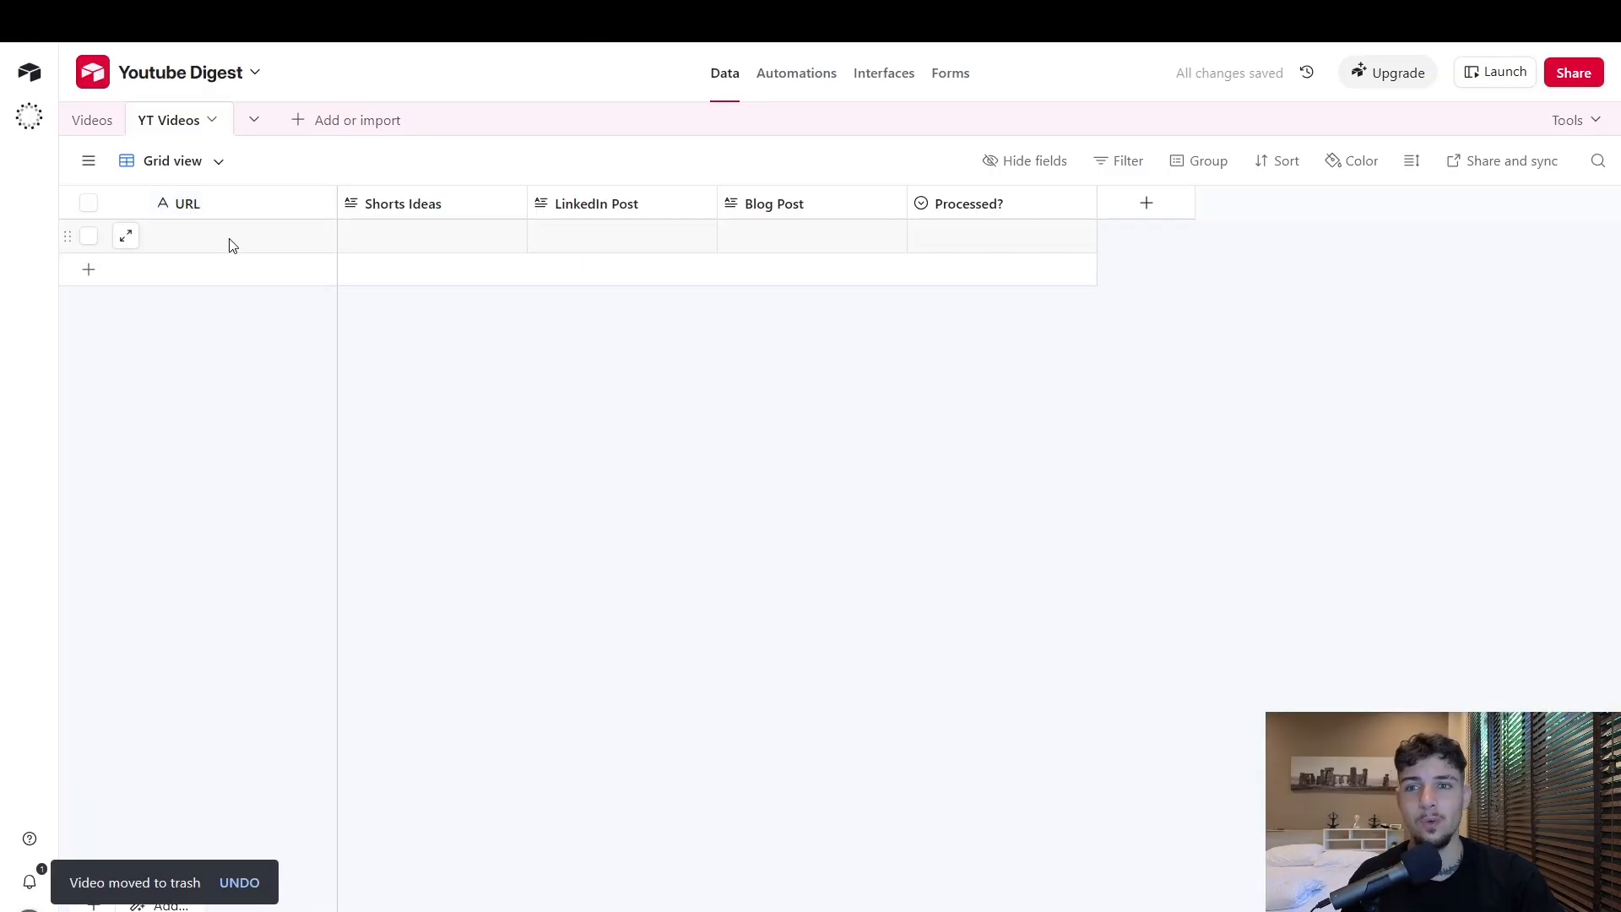
double_click(231, 243)
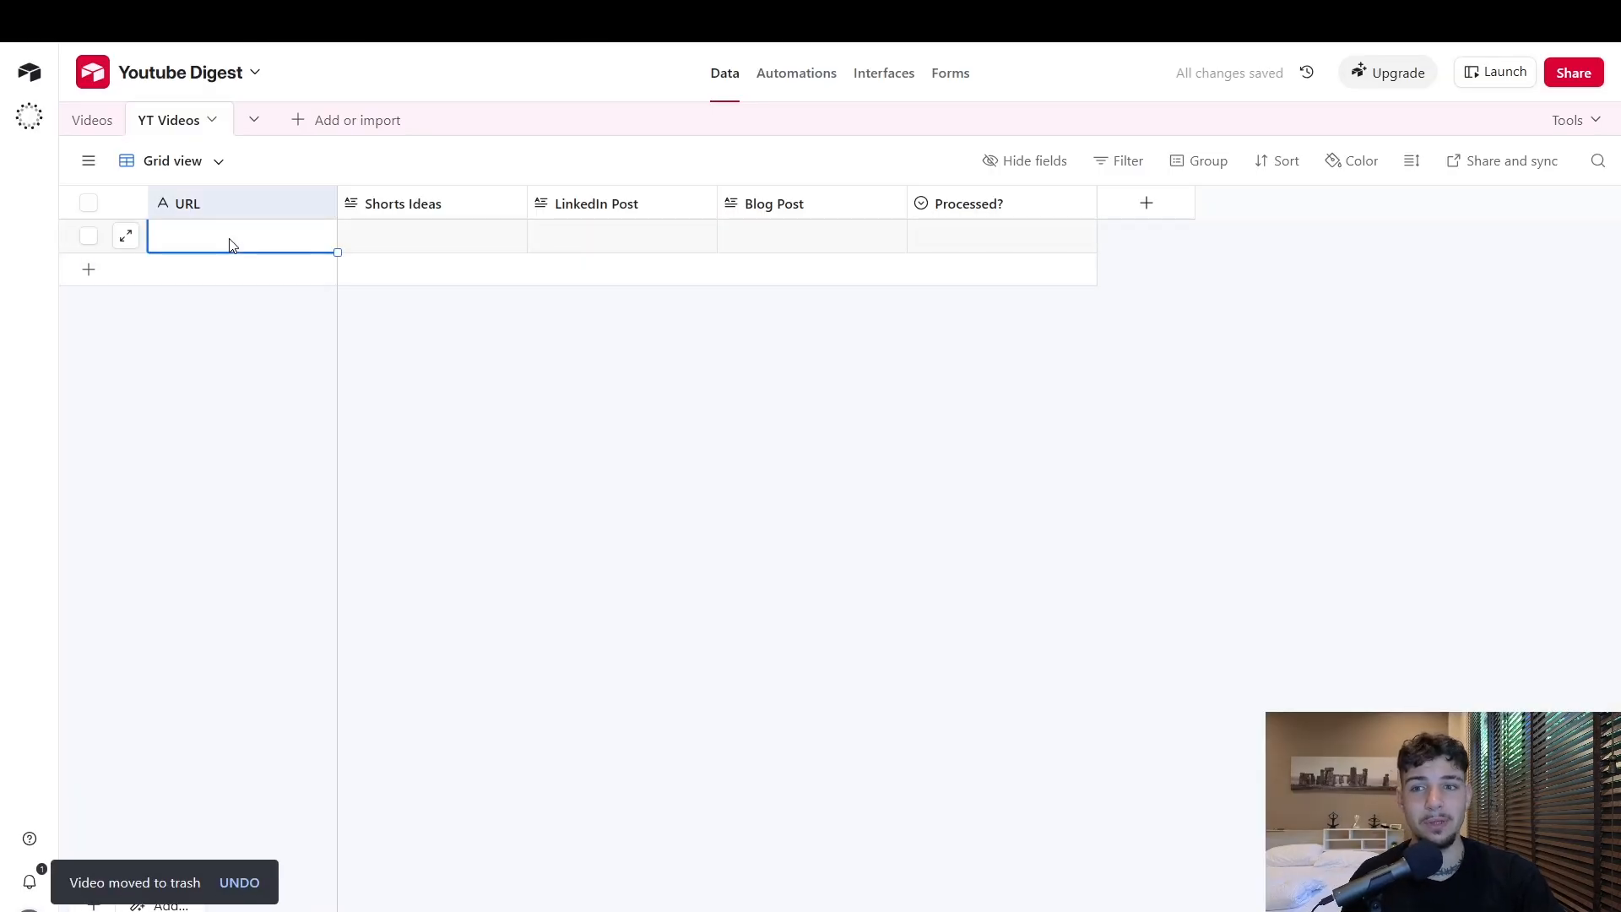
key("ctrl+v")
left_click(783, 407)
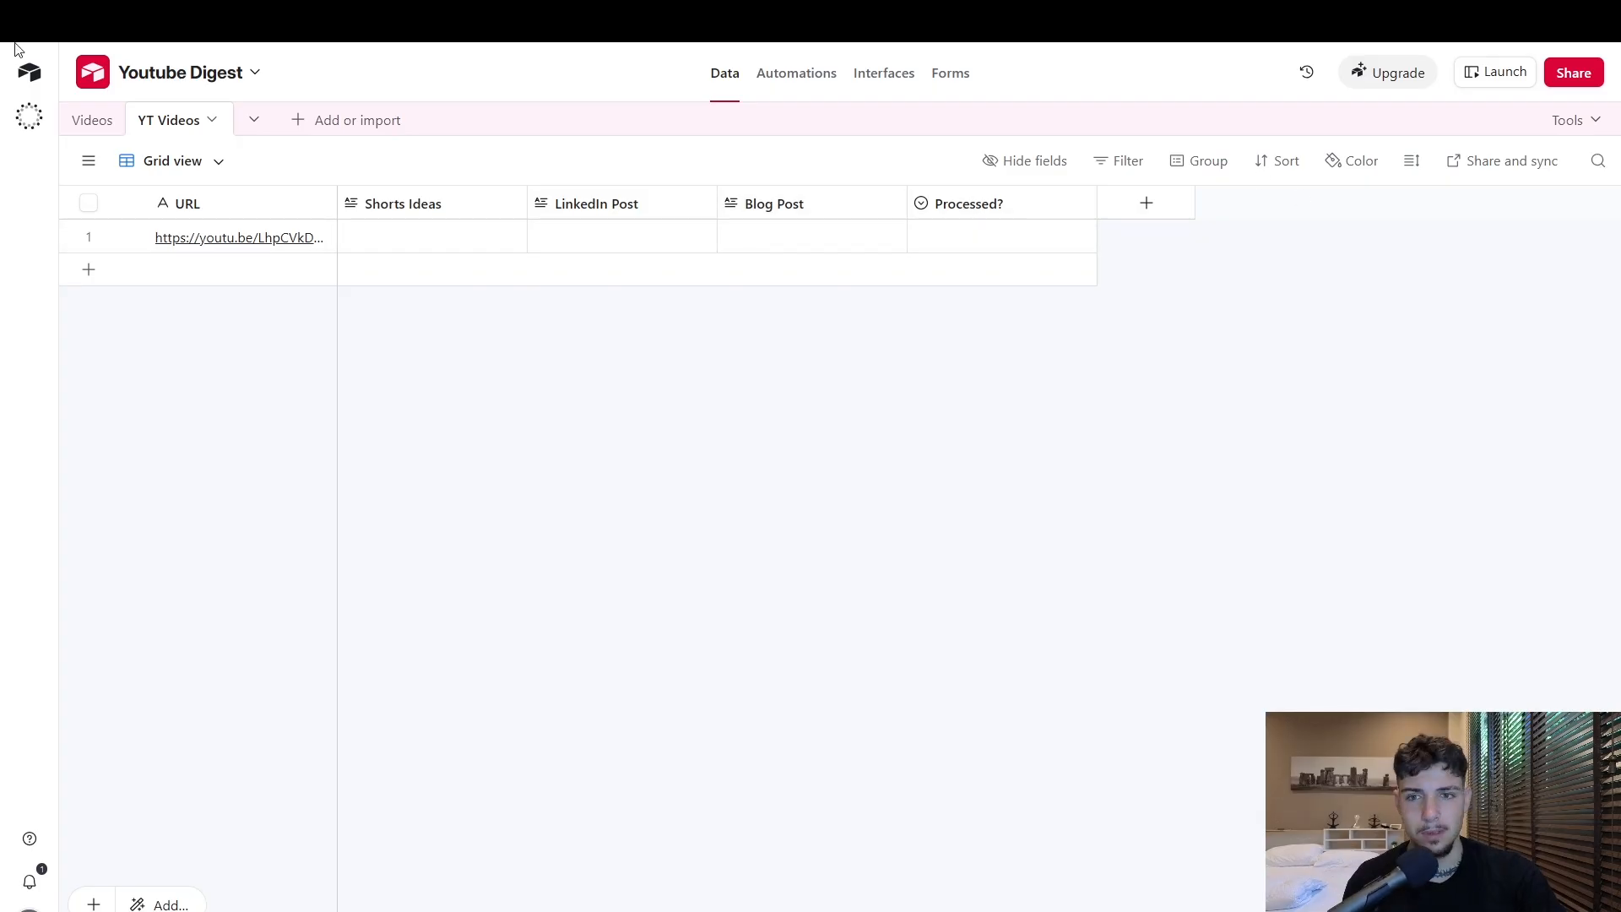
Switch to n8n and run the YT Repurposing workflow
left_click(88, 161)
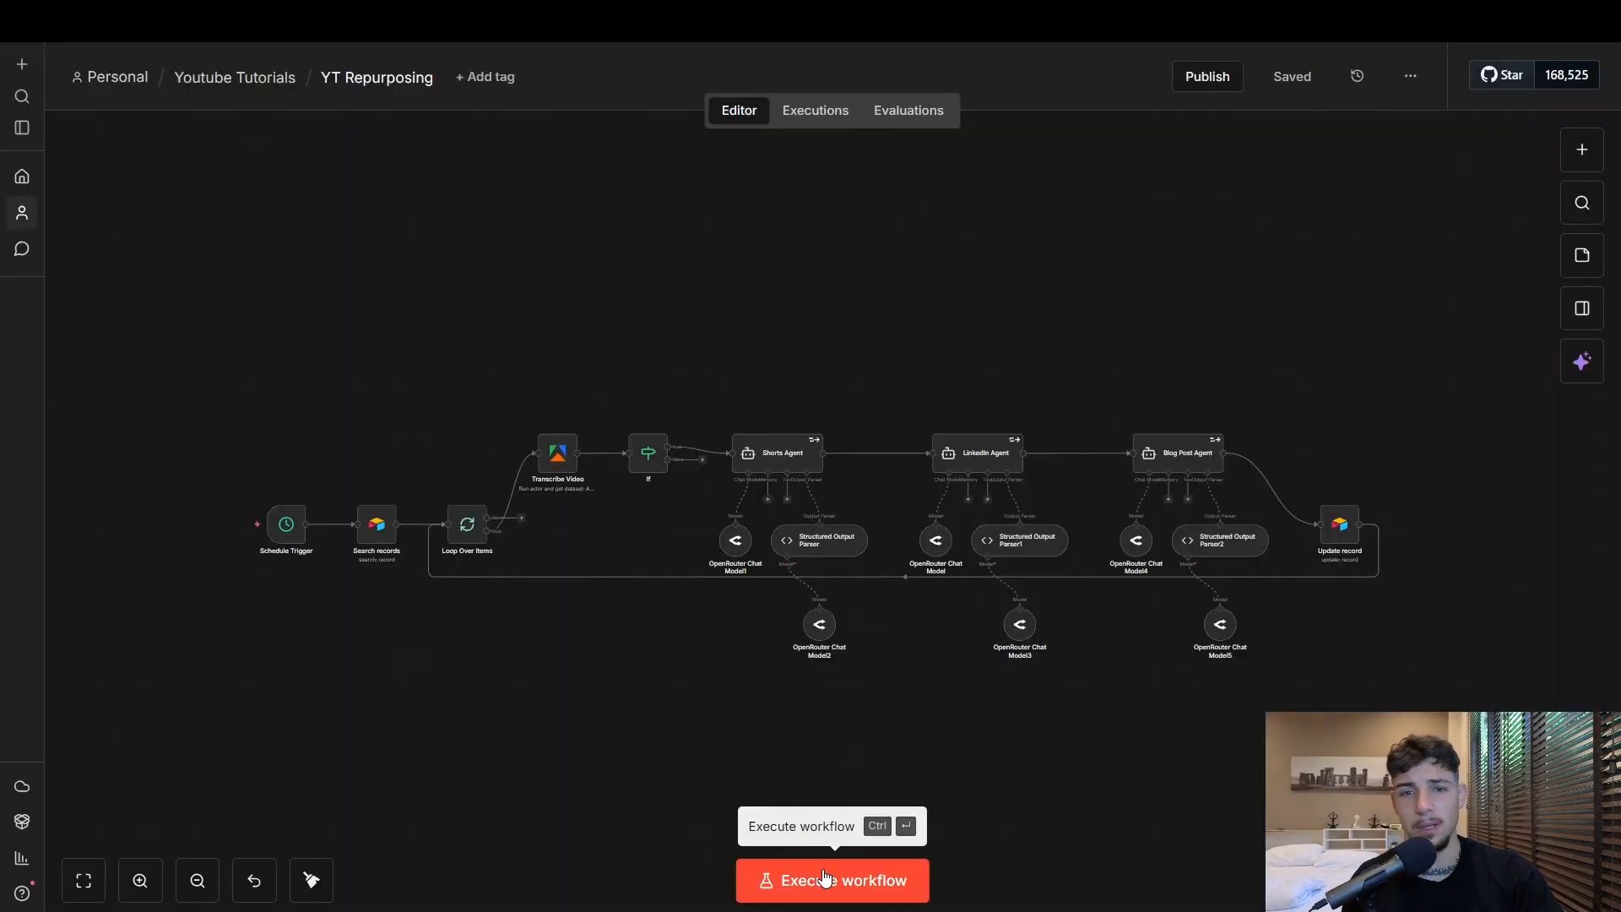
left_click(825, 878)
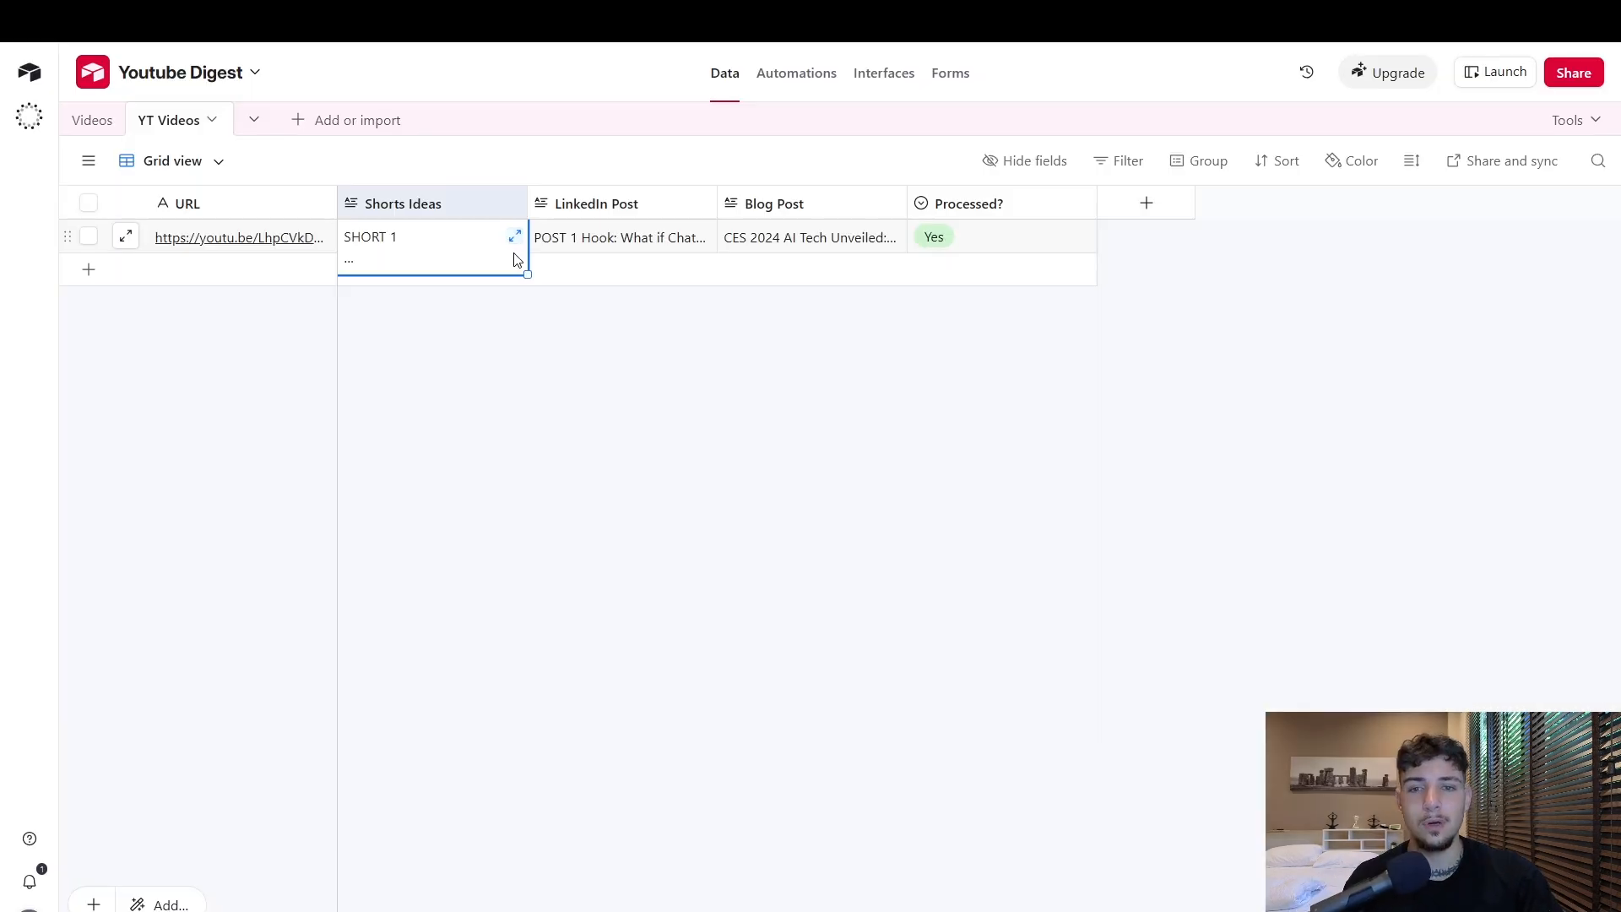
Read through the video record's Shorts Ideas text in Airtable's YT Videos table in expanded view
left_click(514, 239)
scroll(583, 618, "down", 15)
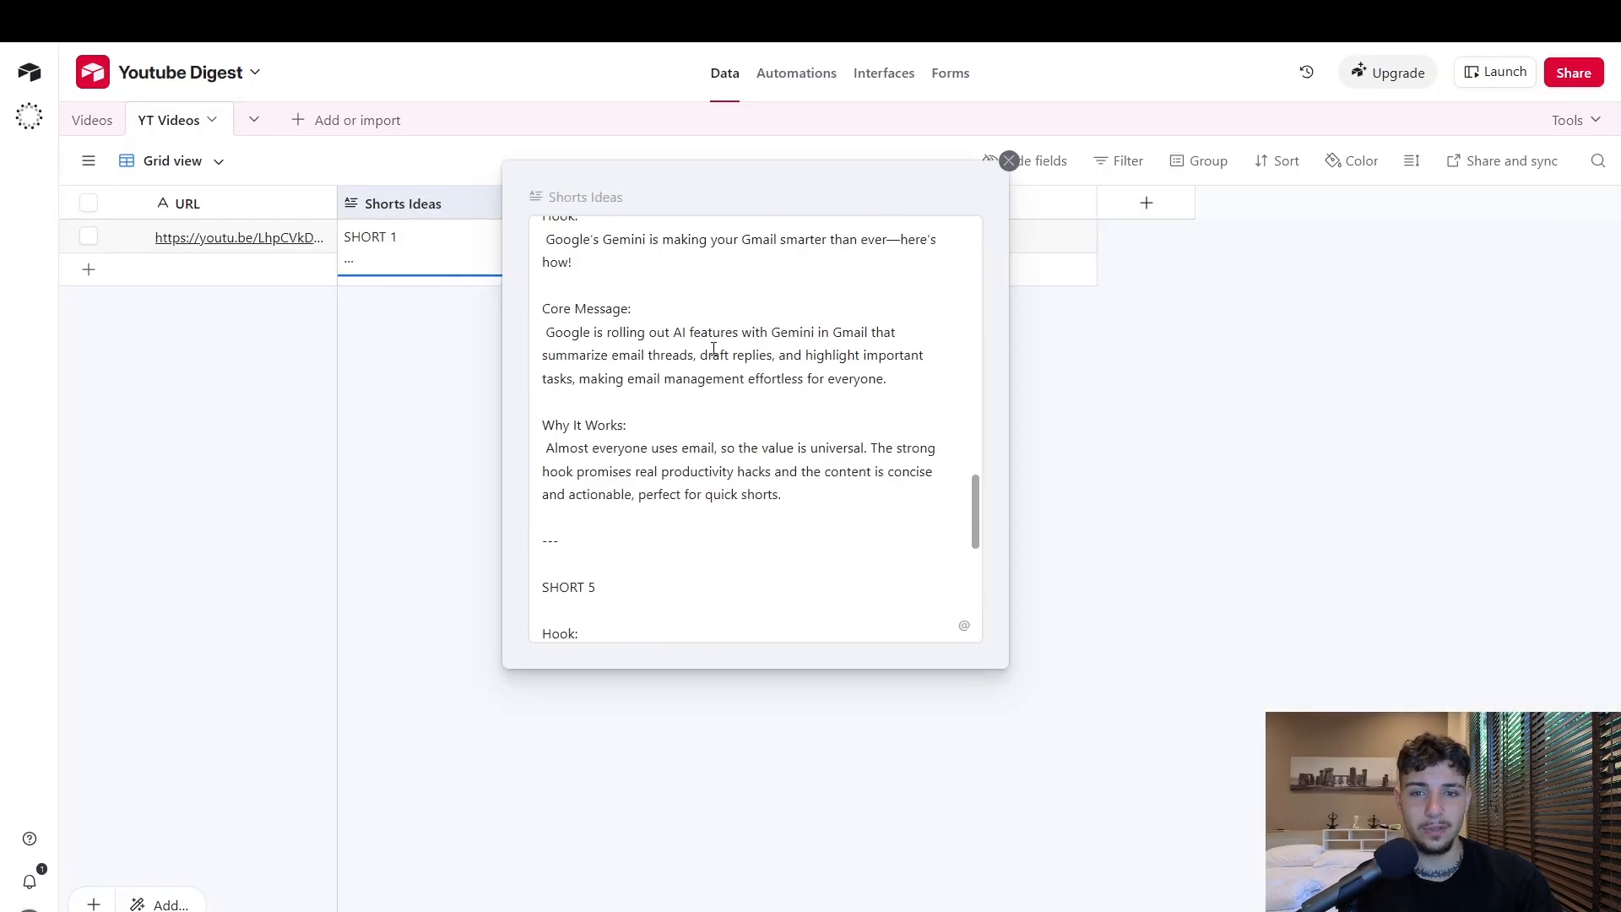
left_click(1181, 443)
Expand the record's LinkedIn Post field and review the hooks, core narratives and calls to action of its post ideas
left_click(673, 246)
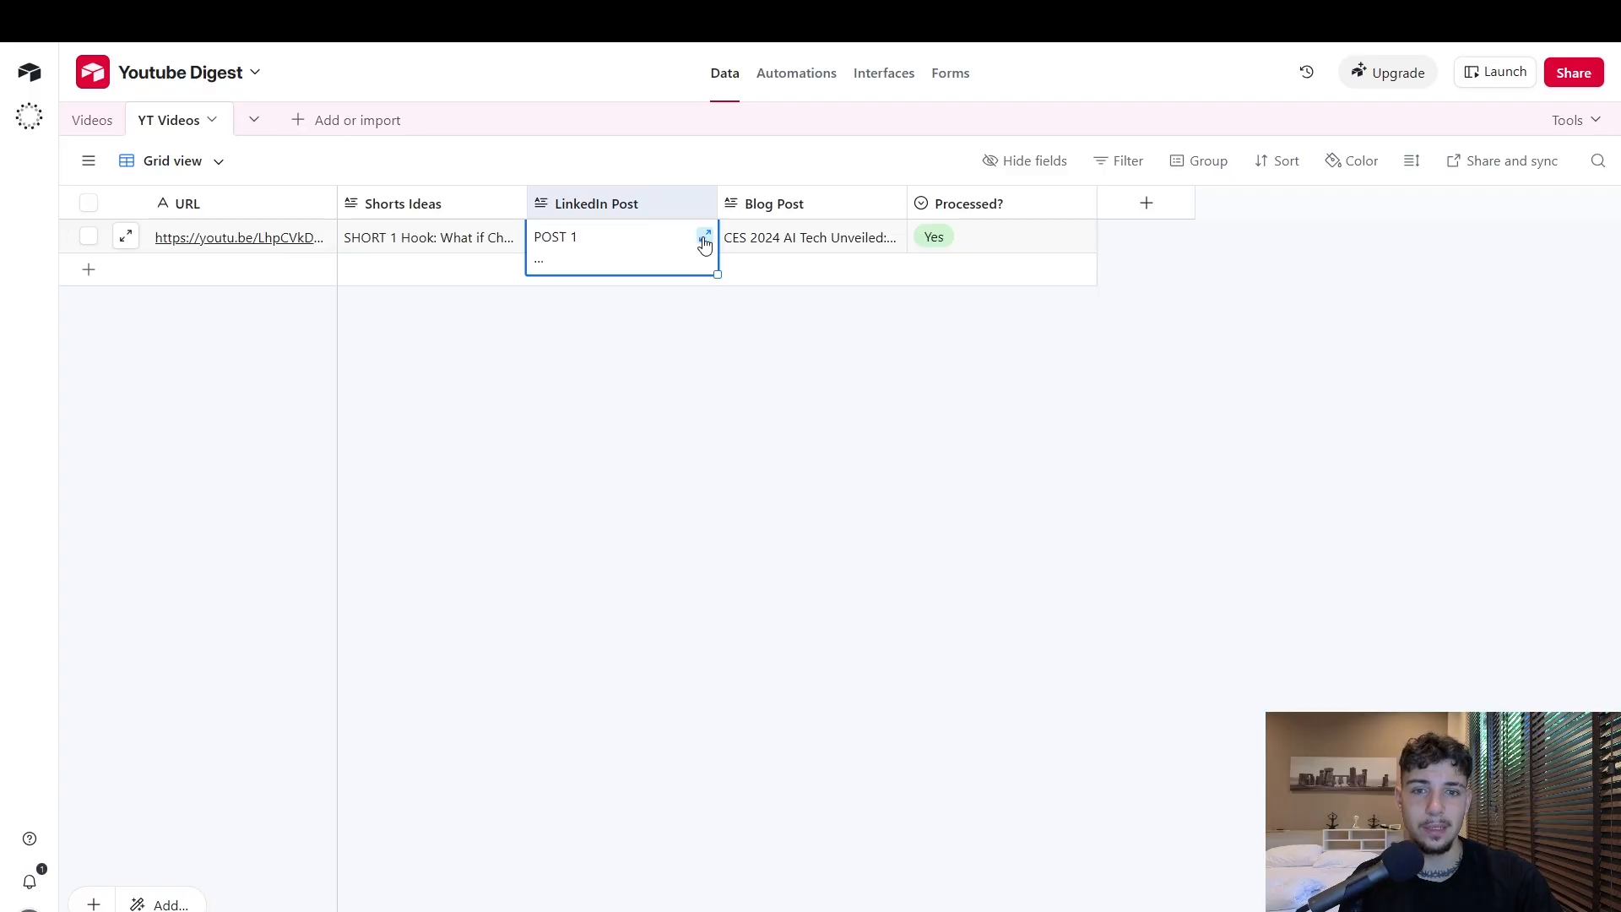
left_click(702, 237)
scroll(836, 330, "down", 5)
scroll(836, 329, "down", 15)
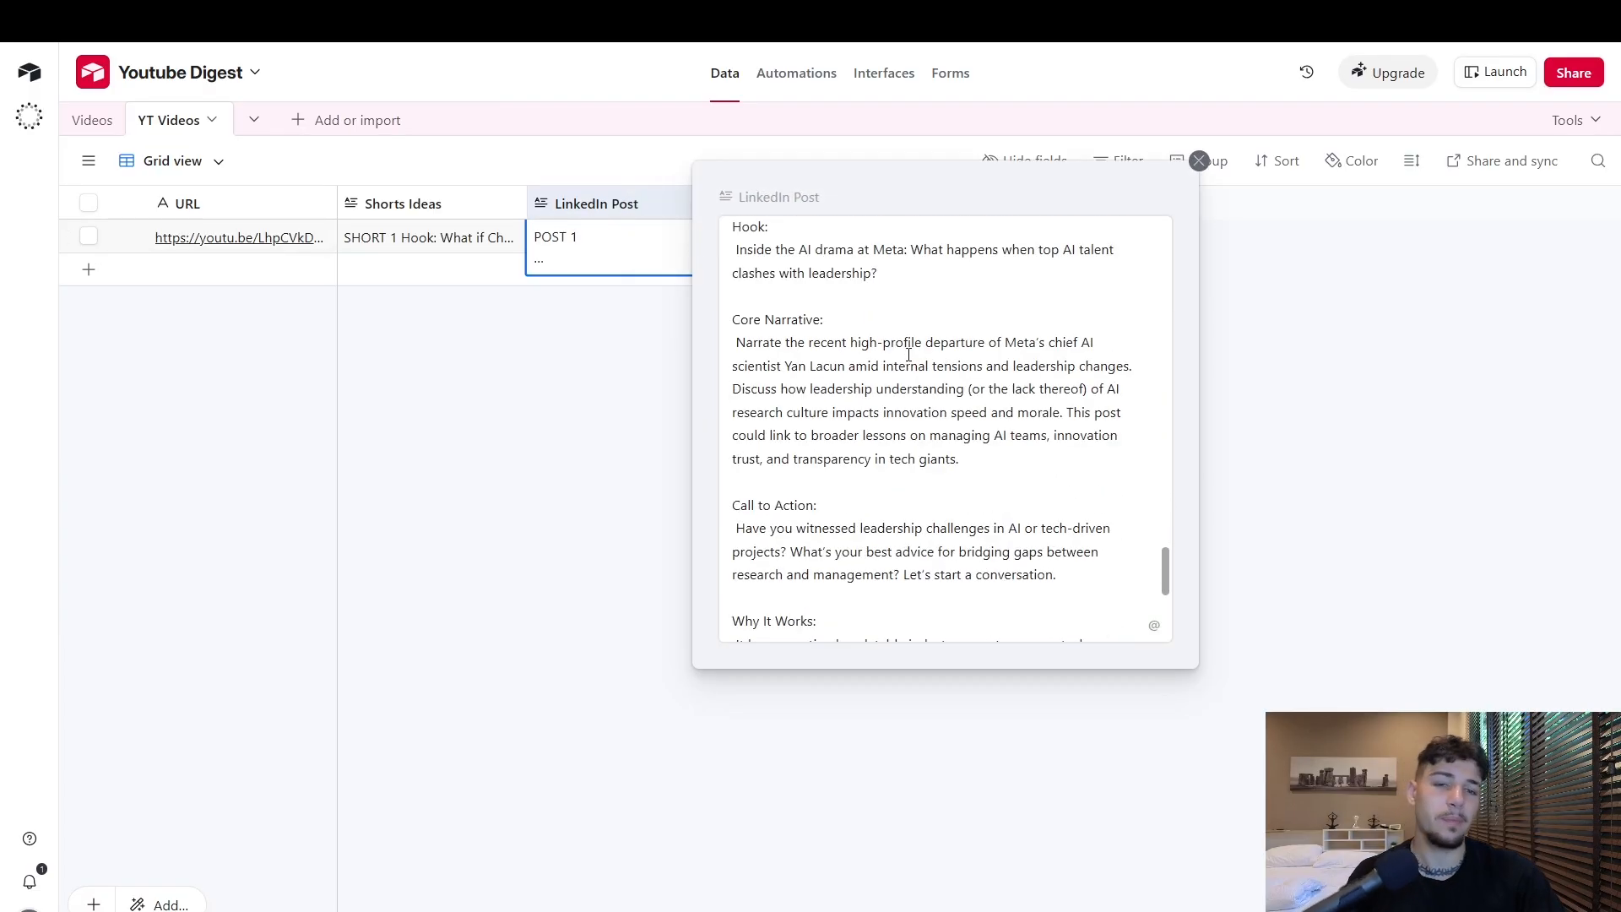
scroll(791, 471, "up", 5)
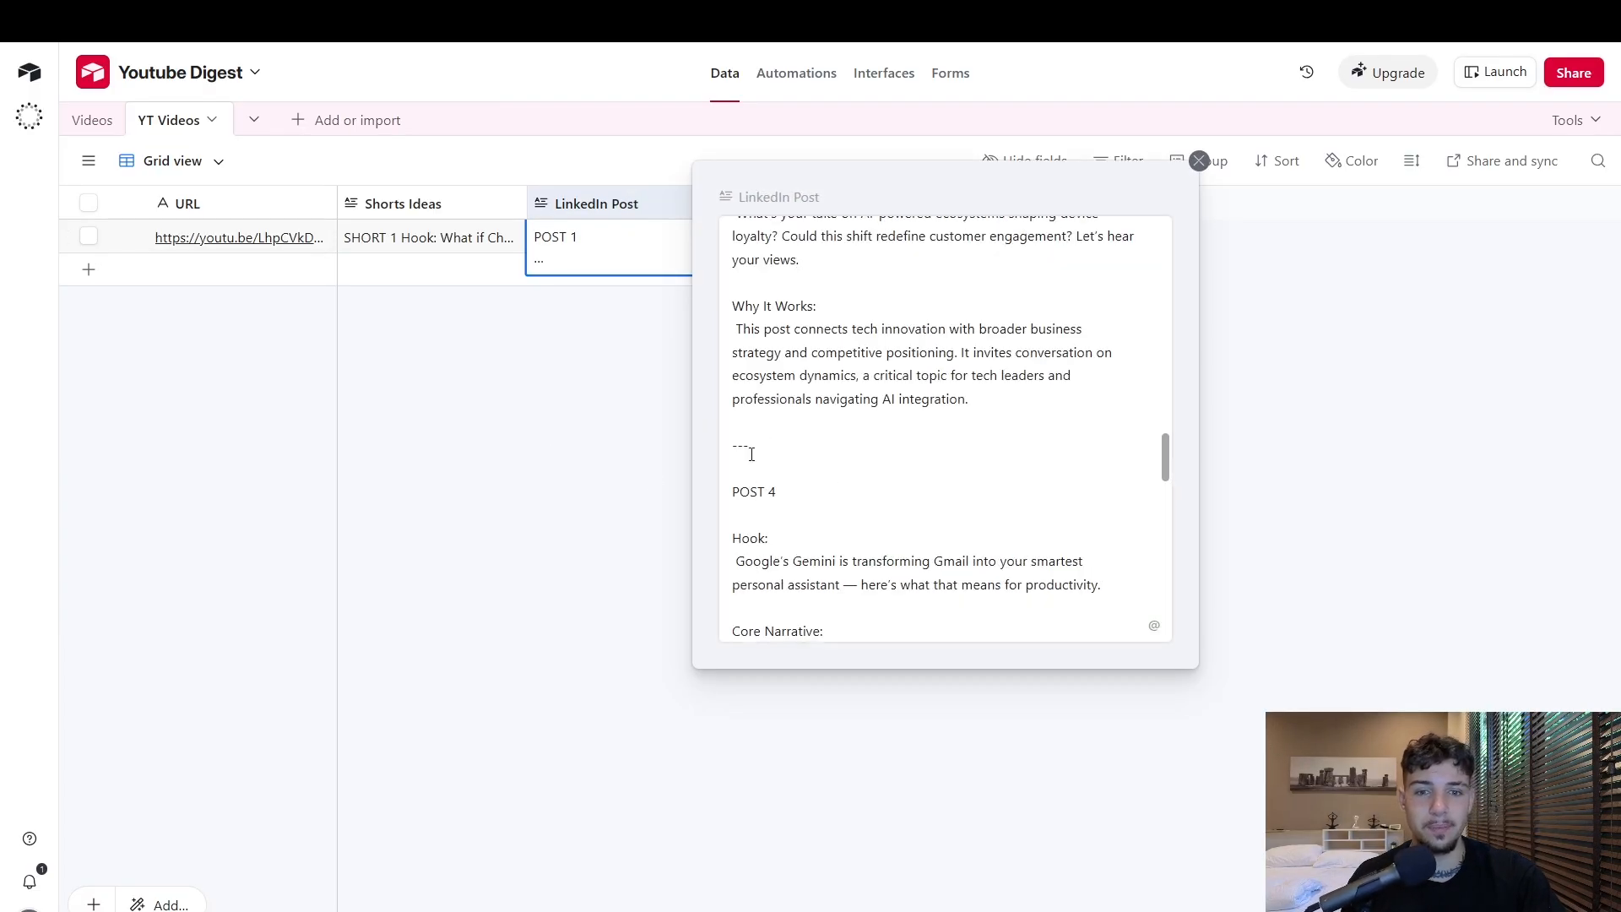
scroll(751, 454, "down", 3)
scroll(821, 336, "down", 6)
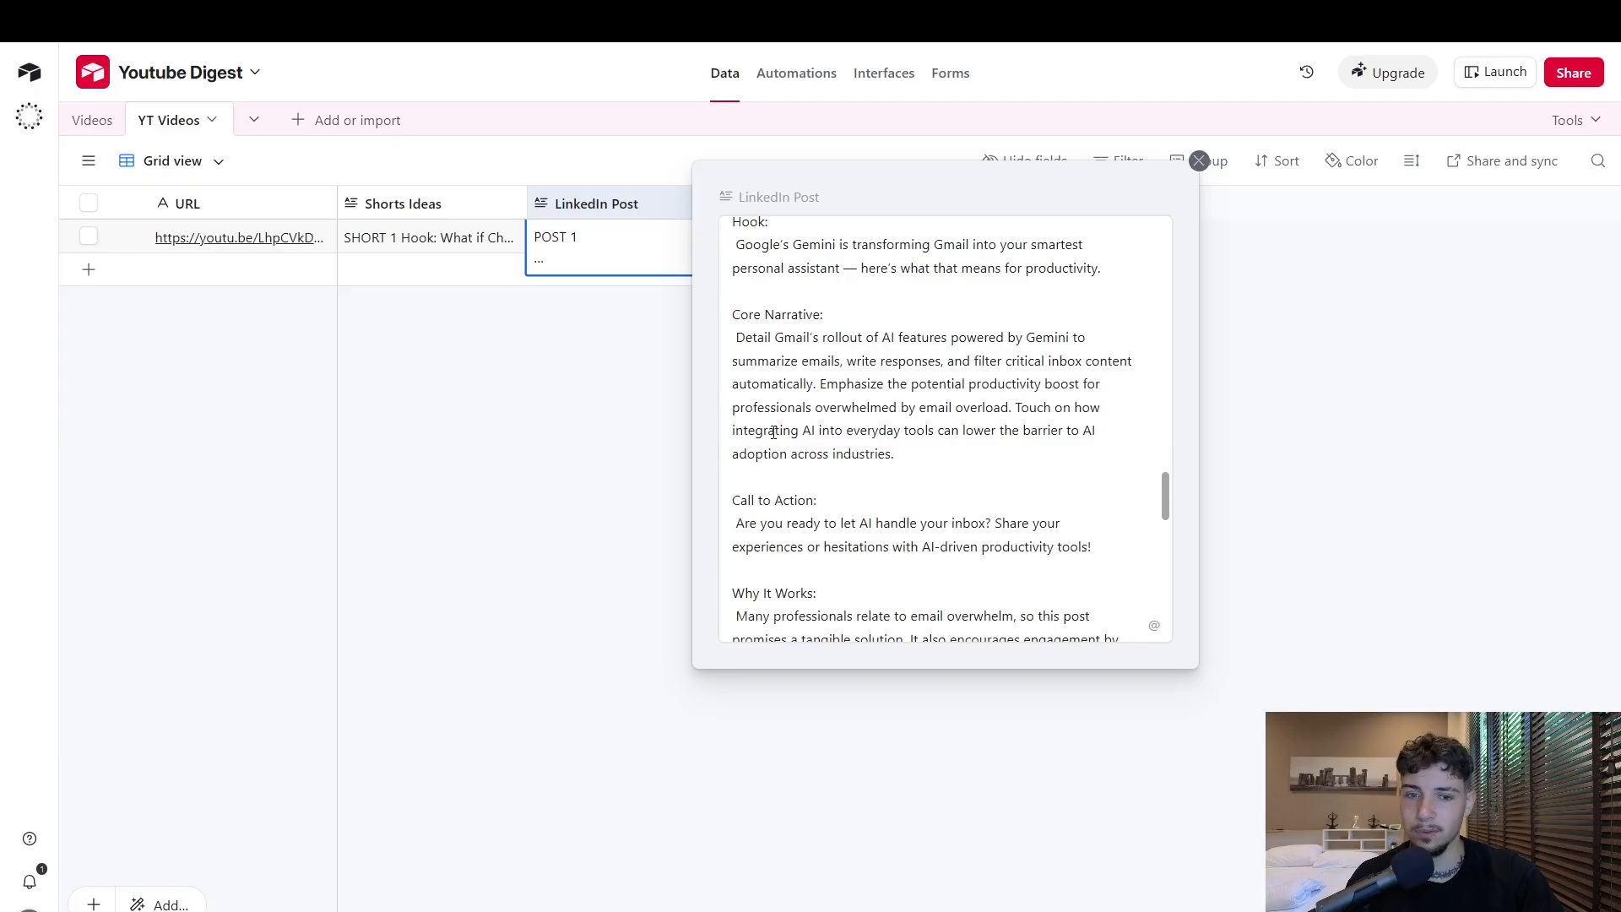
left_click(616, 434)
Expand the record's Blog Post field and read through the article text
left_click(890, 240)
left_click(894, 240)
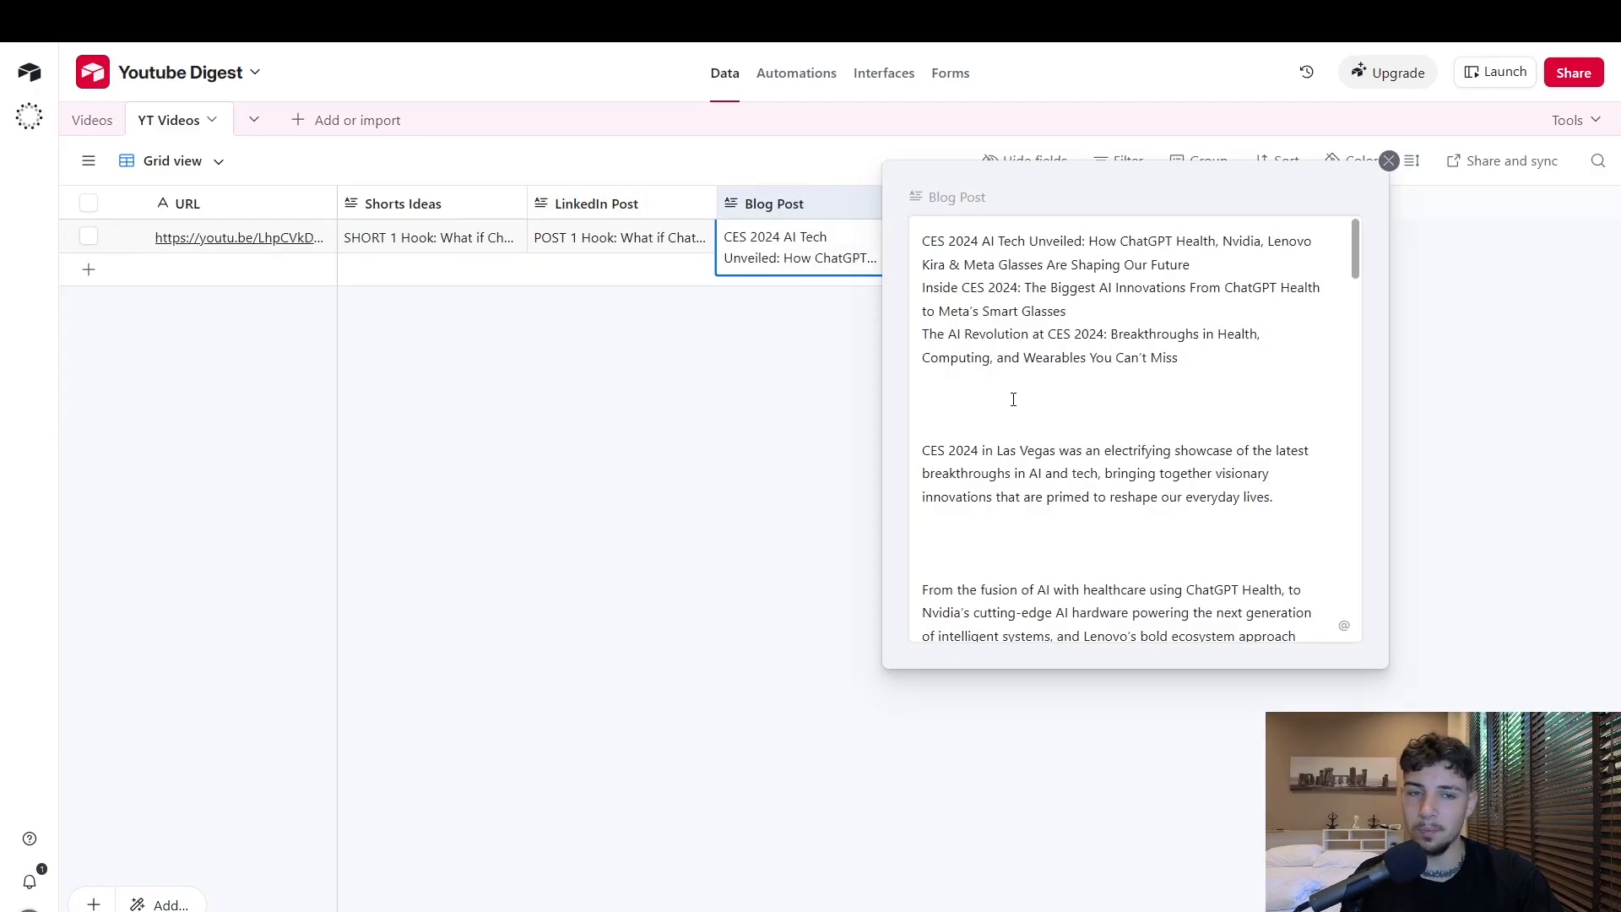
scroll(1109, 359, "down", 15)
scroll(1108, 359, "down", 5)
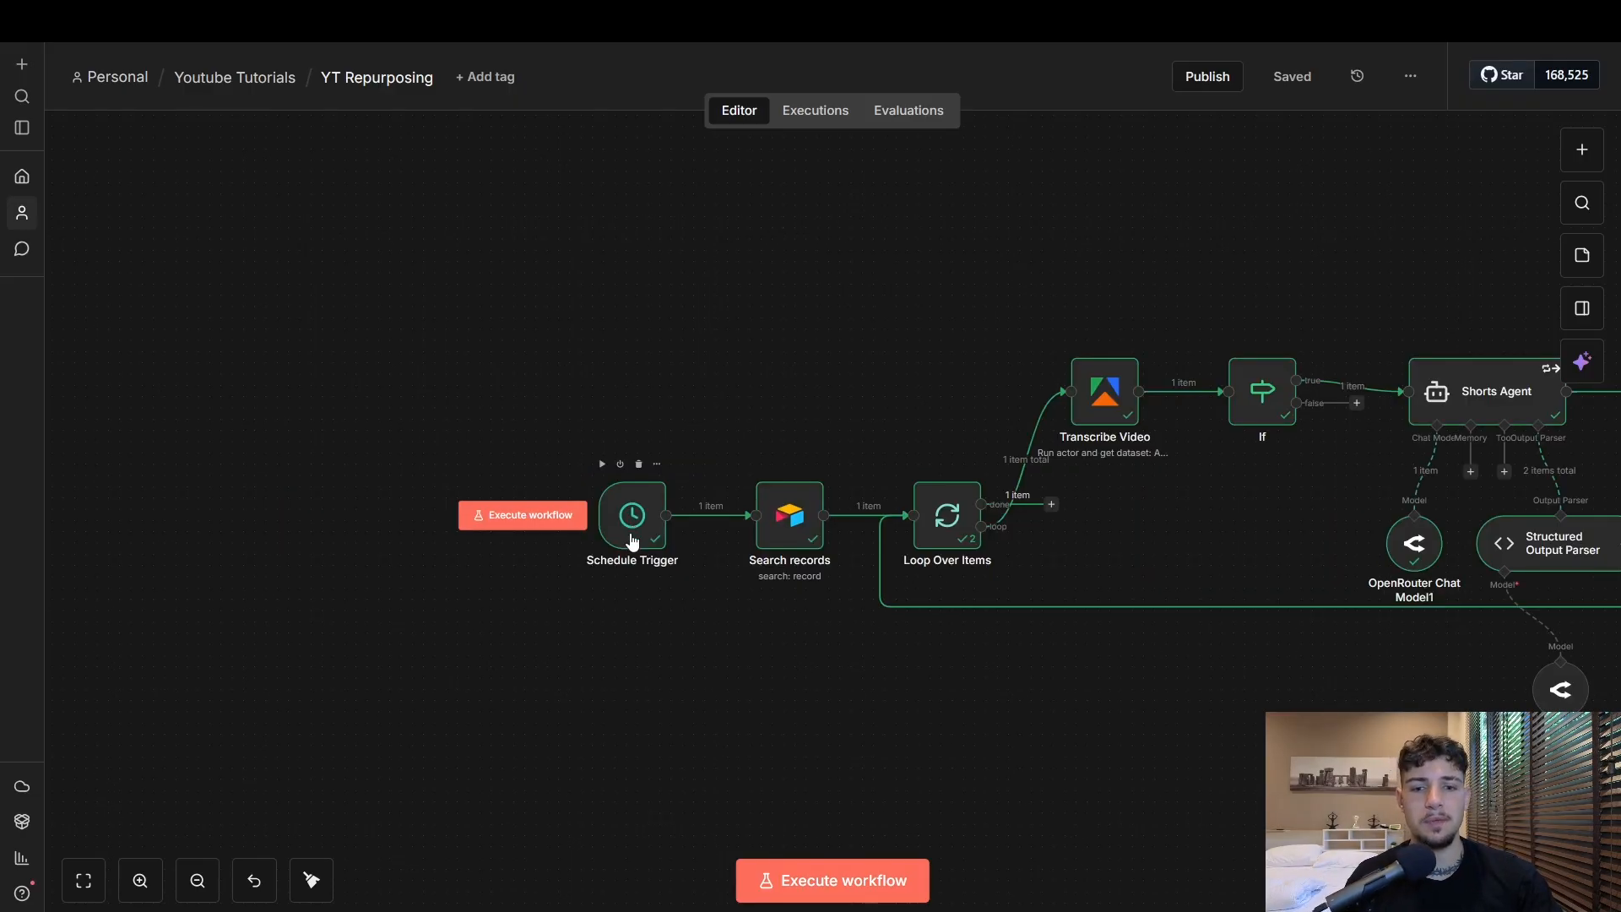
In the n8n workflow, inspect the Schedule Trigger's rules and the Search records node's base, table and filter formula
double_click(635, 523)
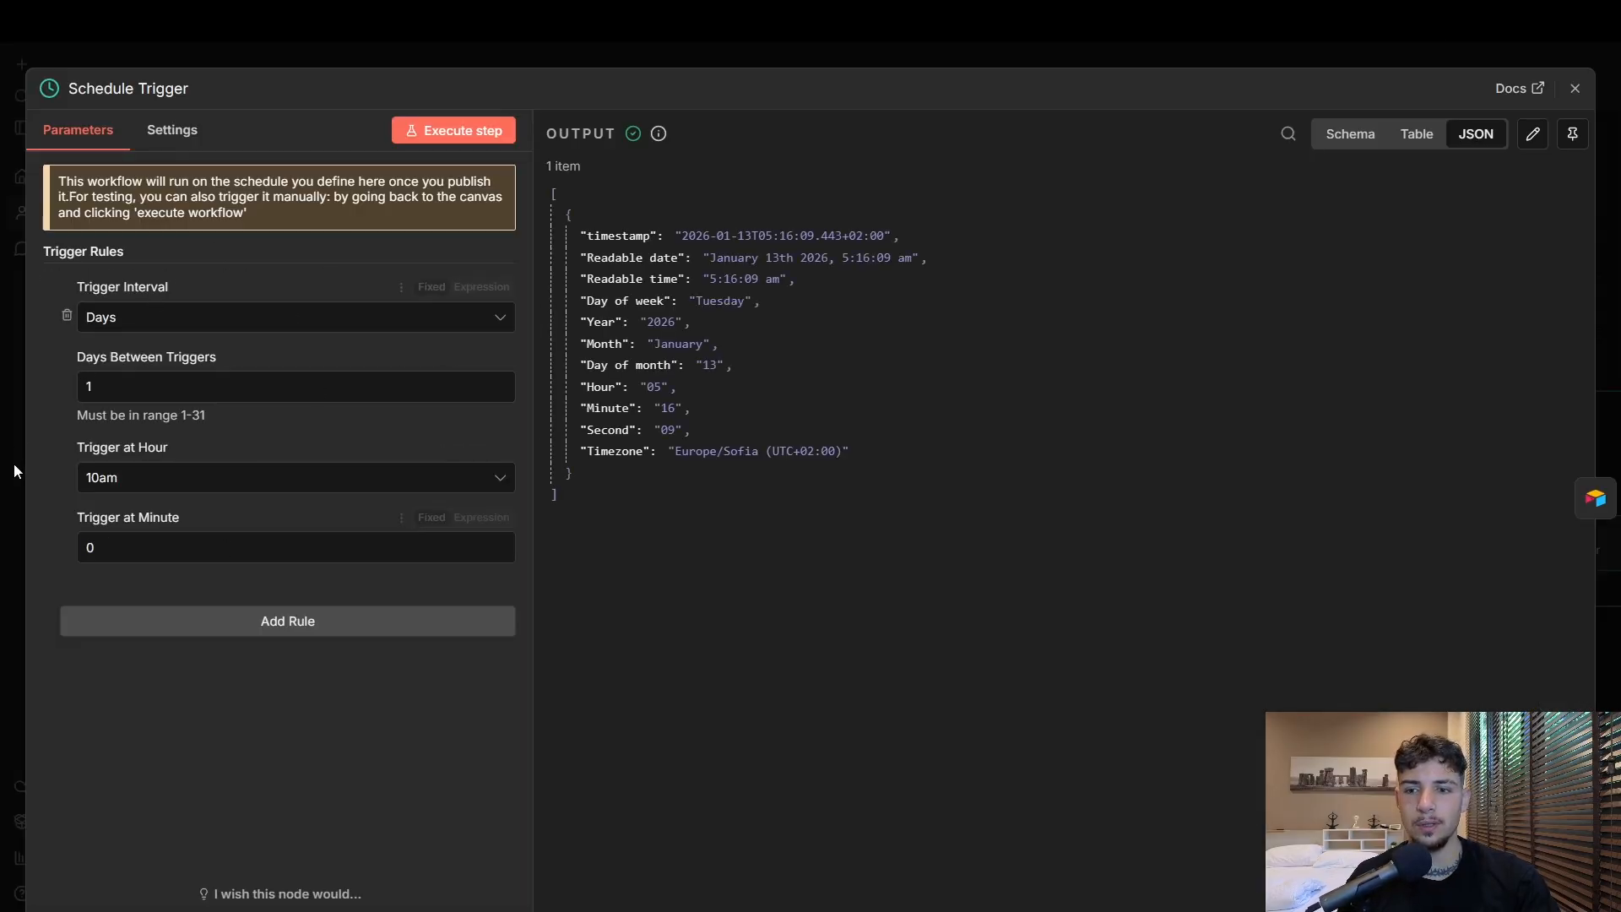
left_click(845, 53)
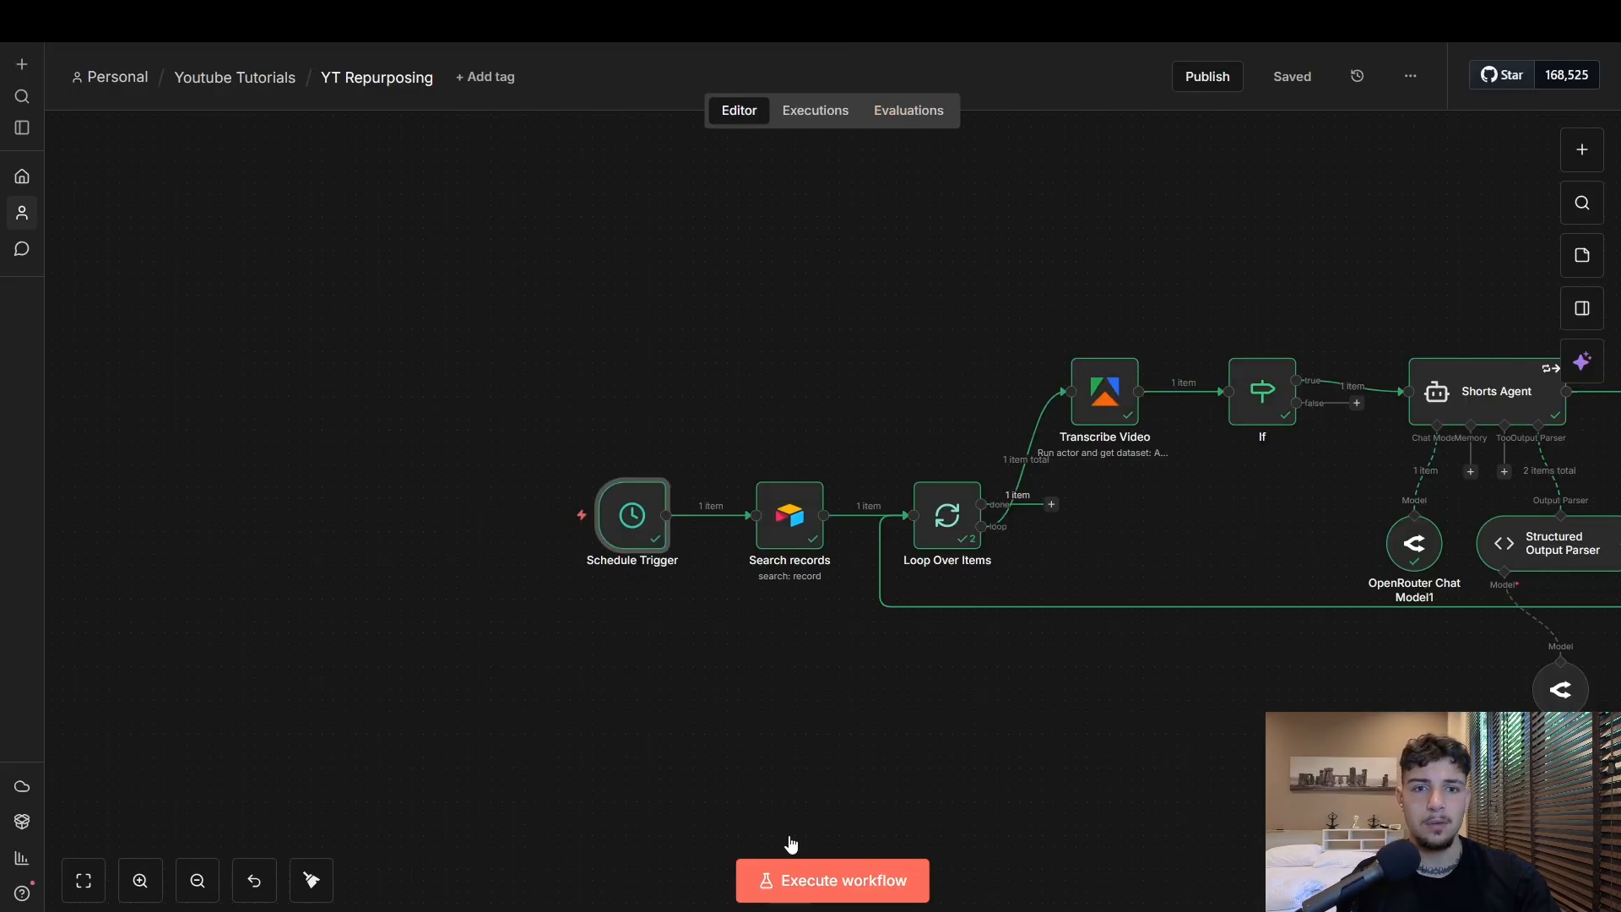
left_click(597, 673)
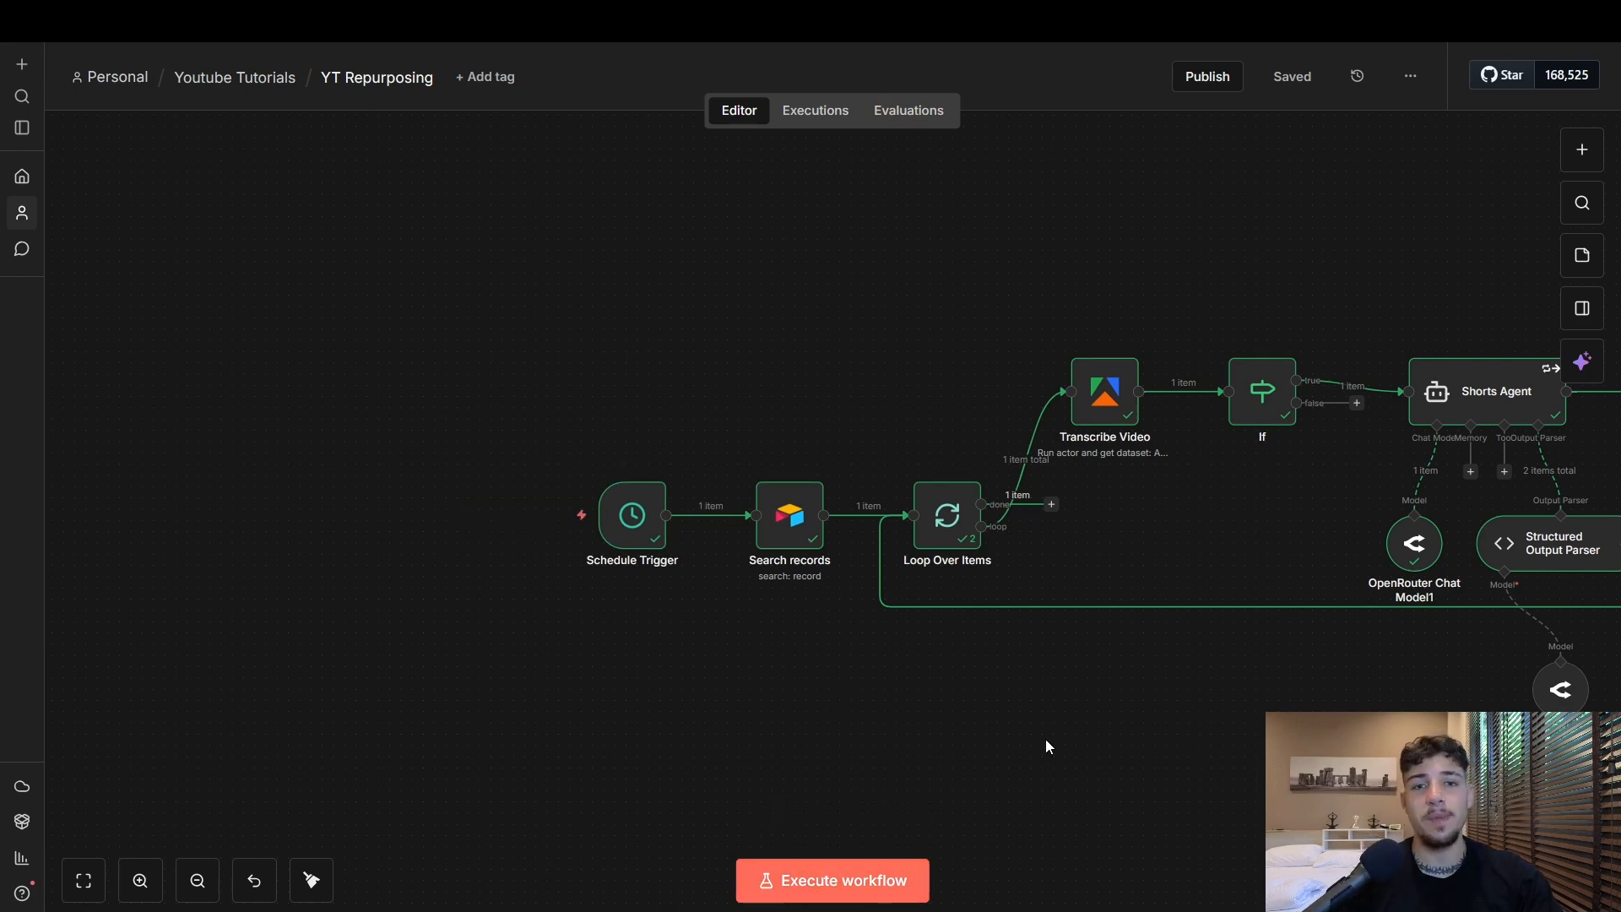
scroll(1045, 738, "right", 3)
double_click(657, 525)
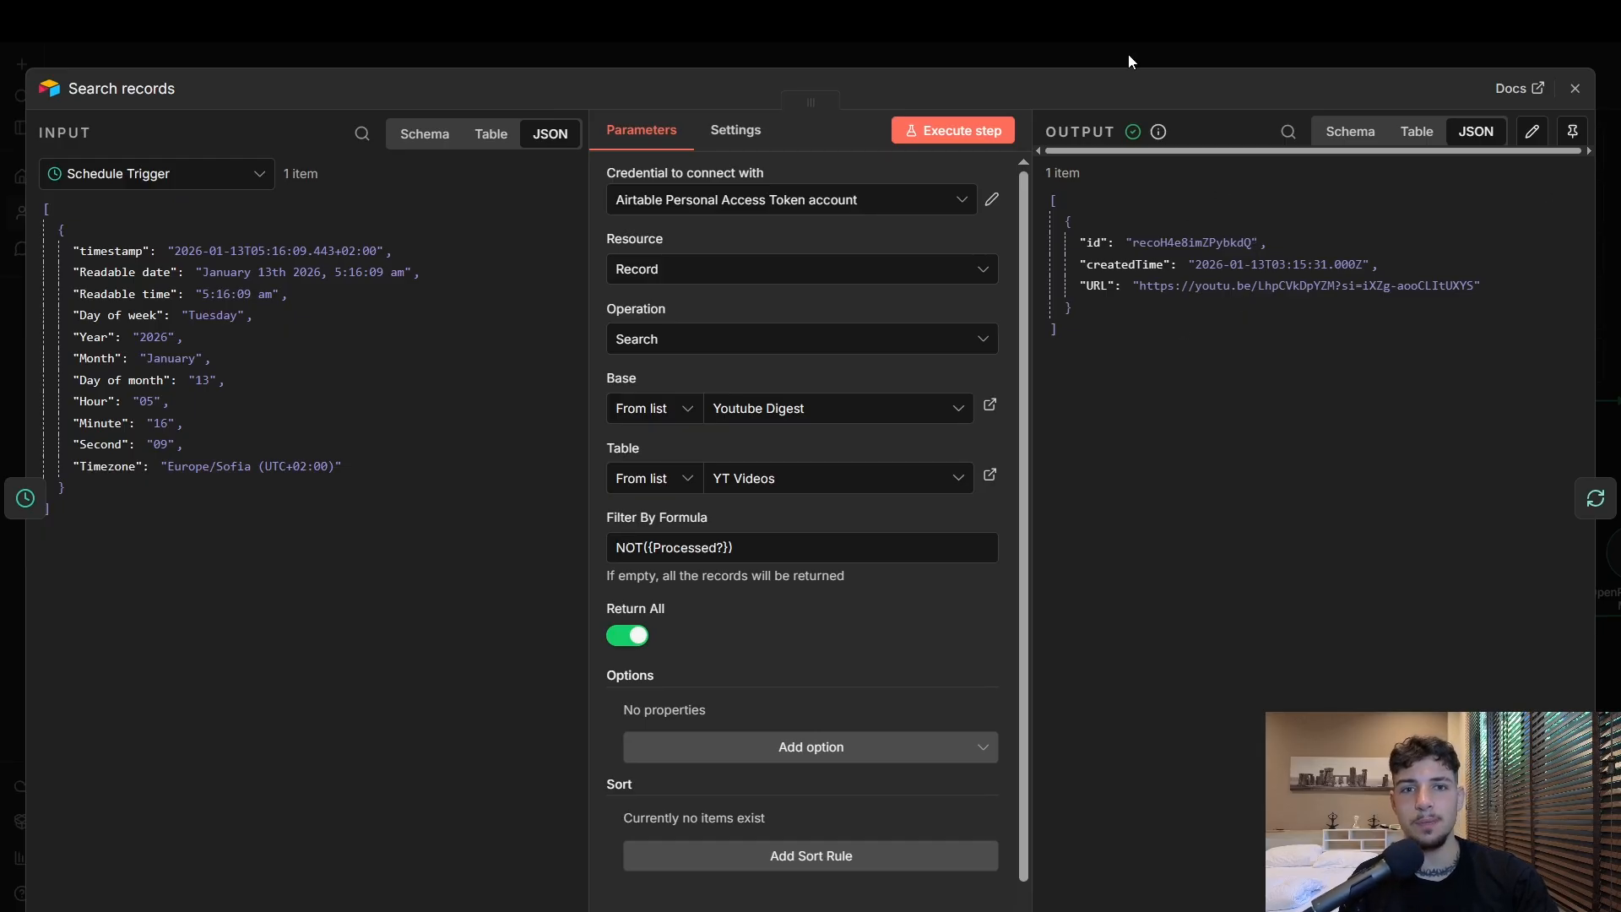
left_click(1170, 44)
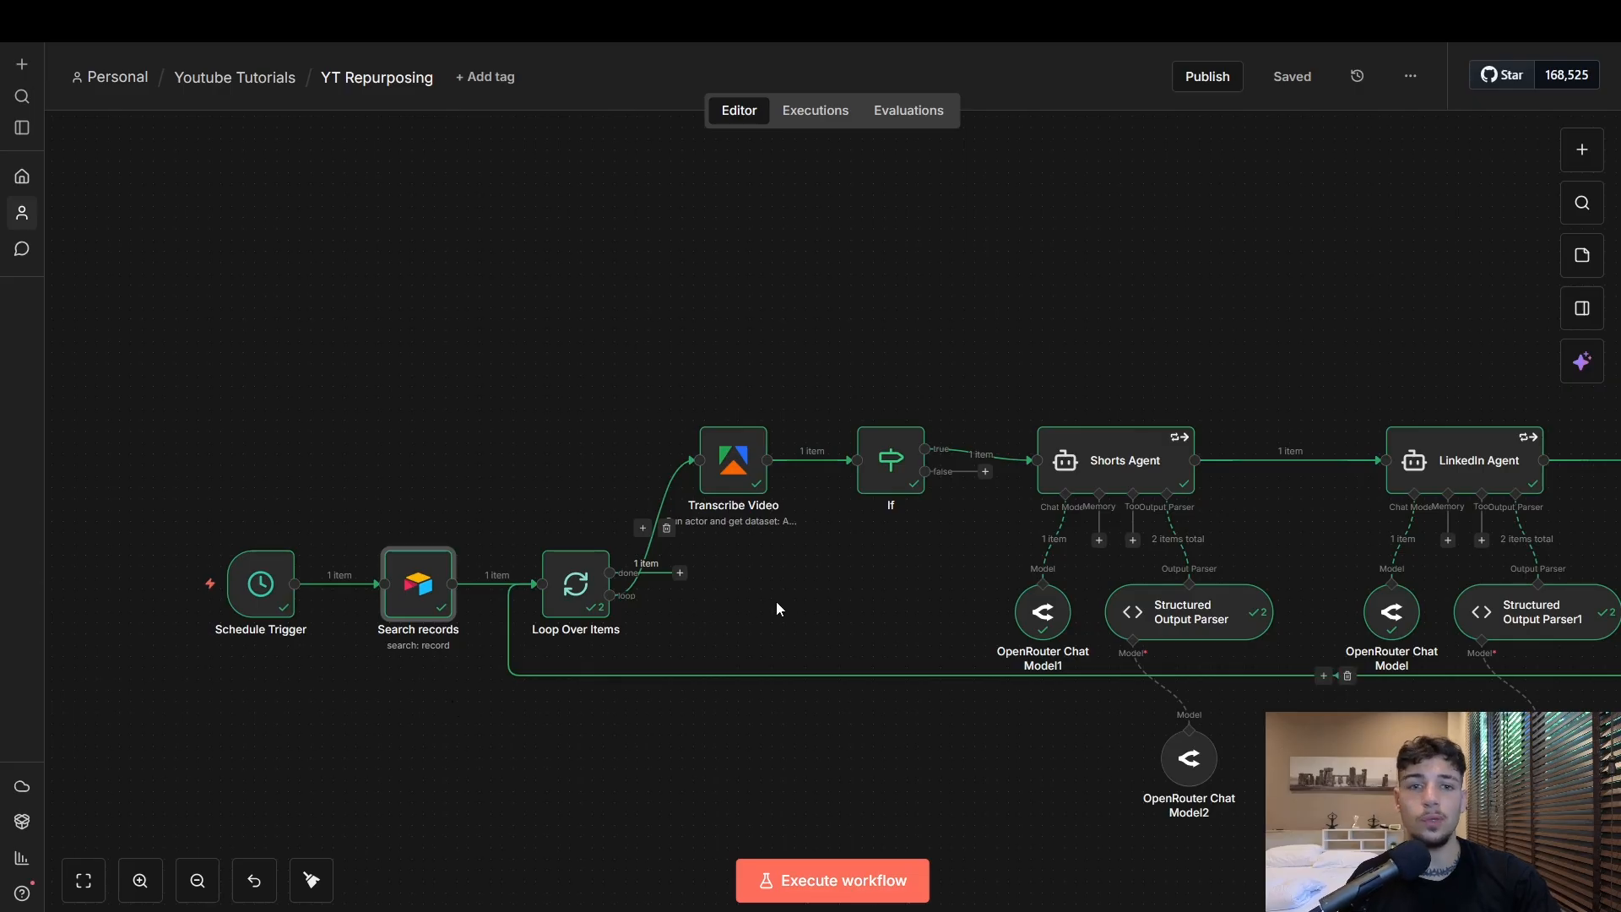
Inspect the Transcribe Video node's actor, input JSON and transcript output, and check the If node's status condition
scroll(793, 519, "right", 1)
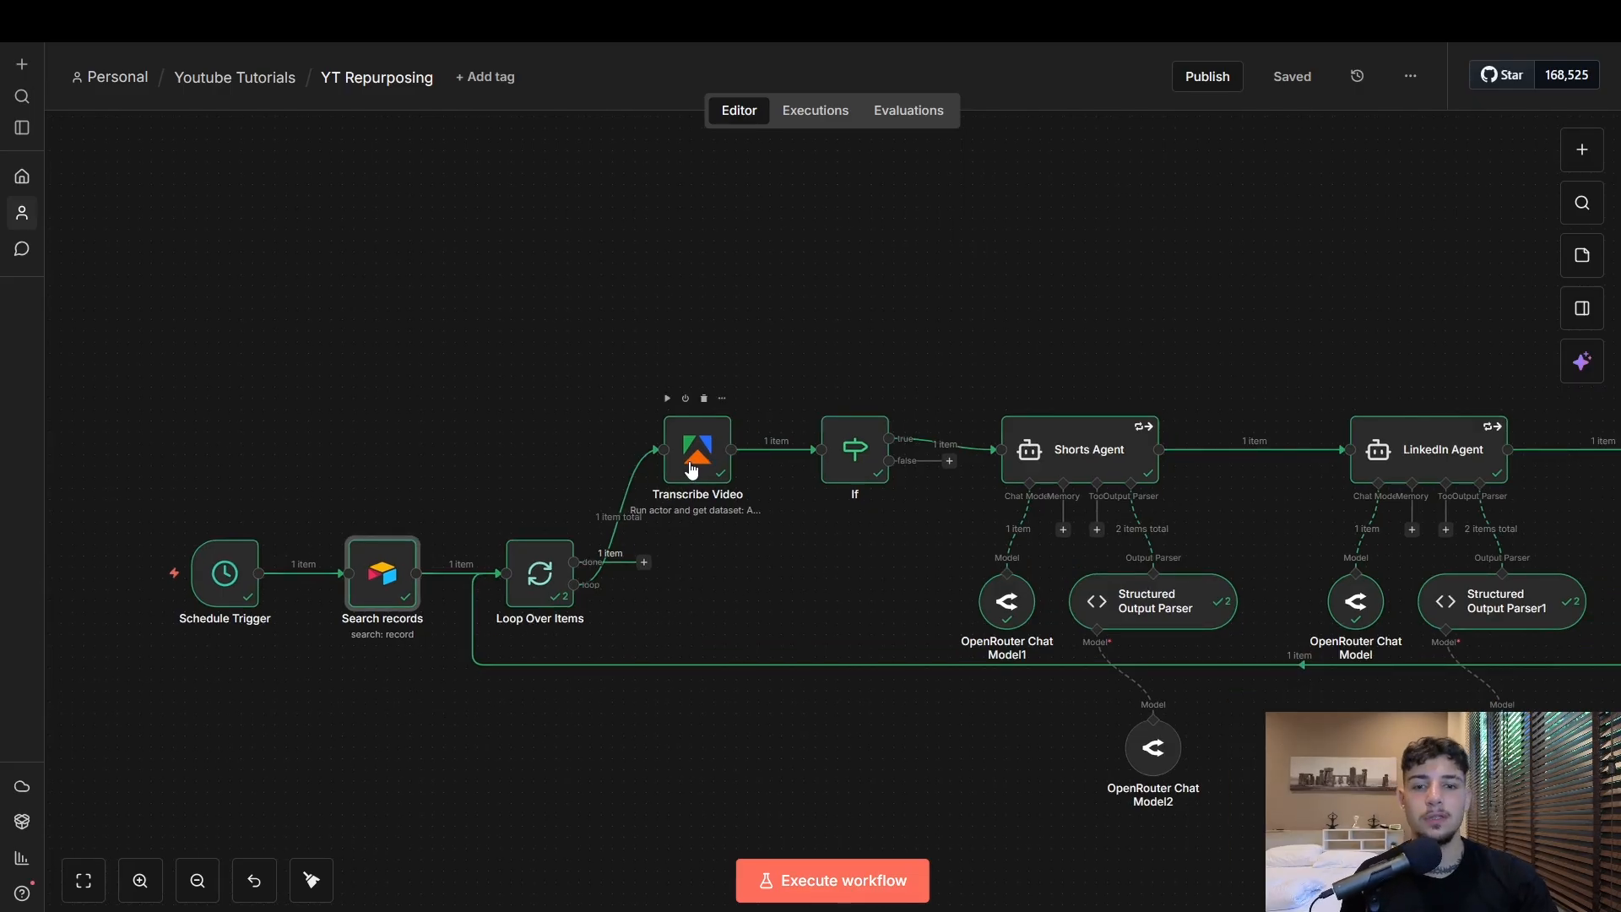
double_click(692, 454)
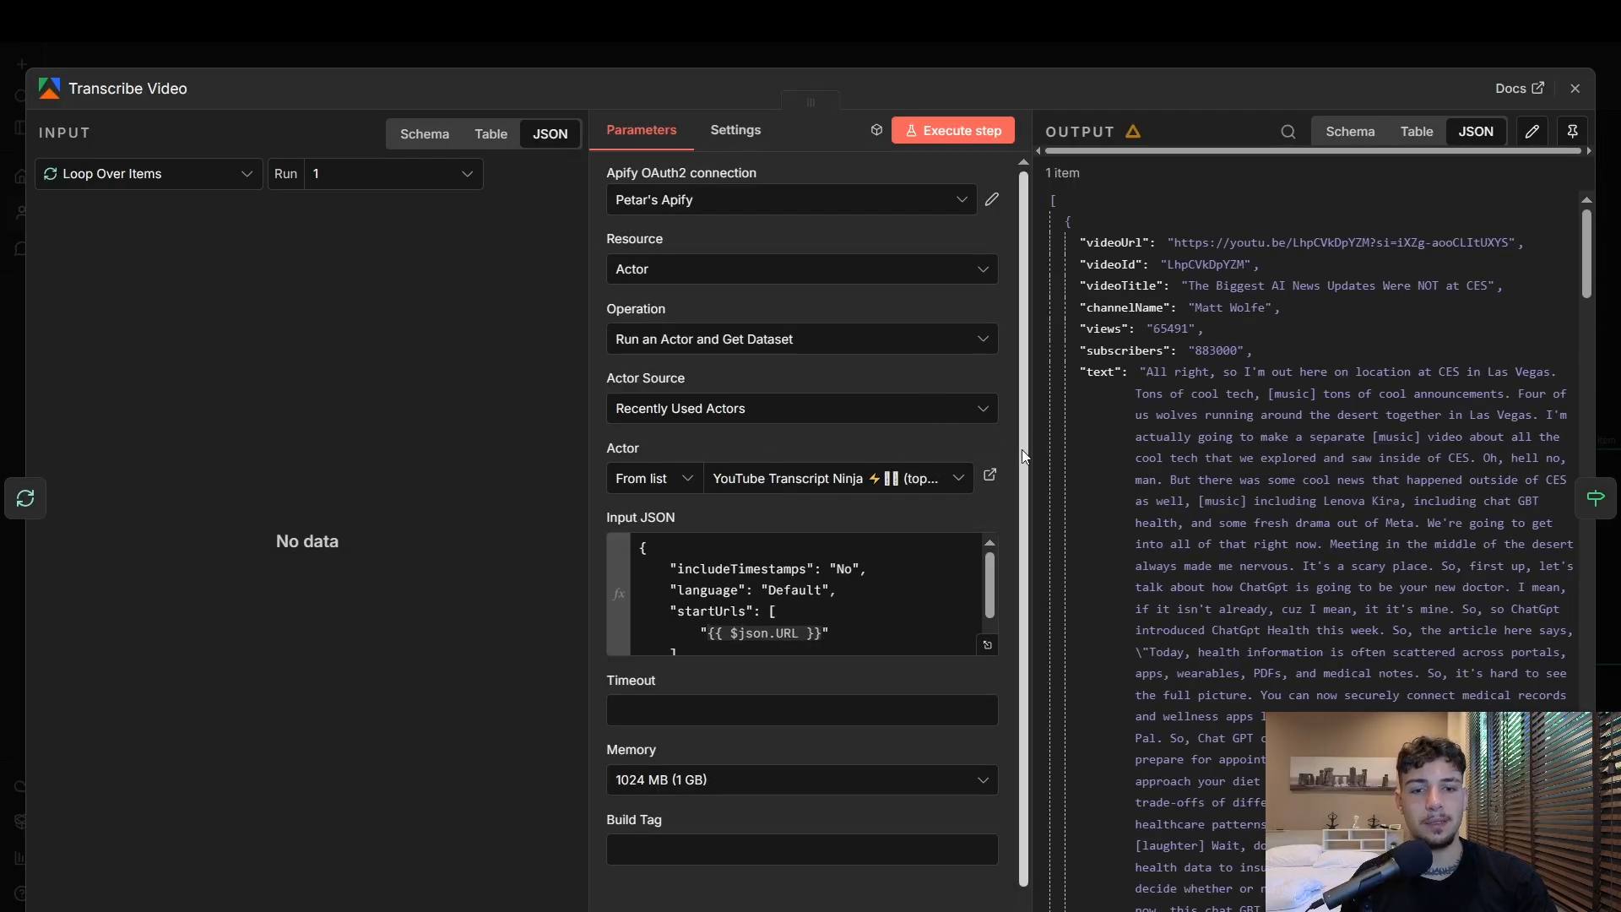
left_click_drag(1021, 449, 1029, 613)
scroll(1028, 606, "up", 1)
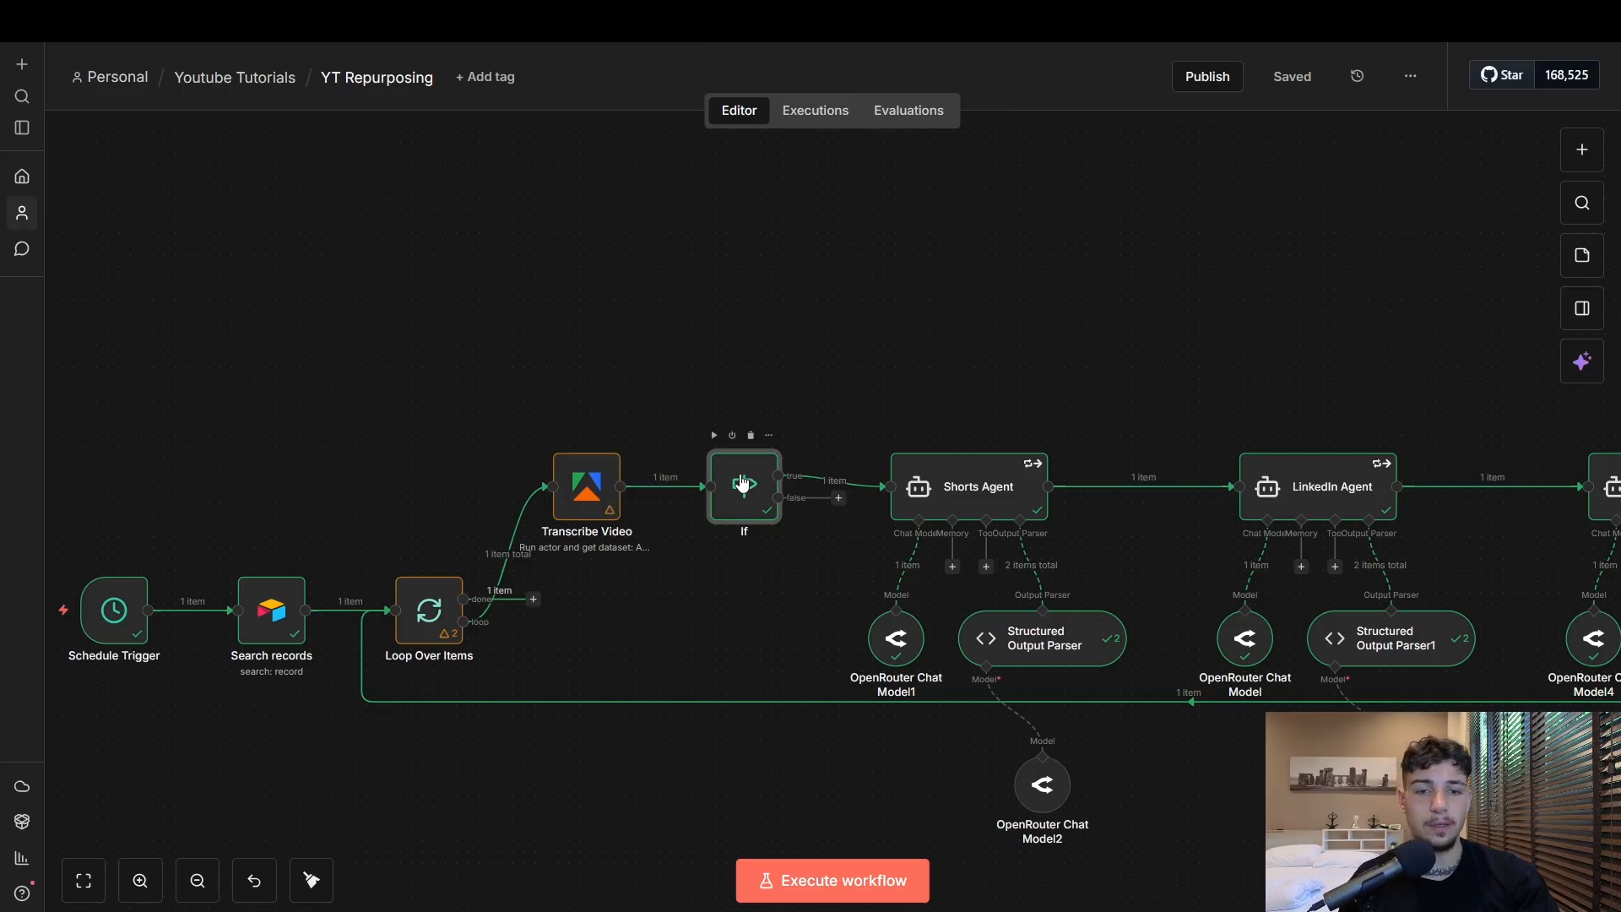
double_click(741, 482)
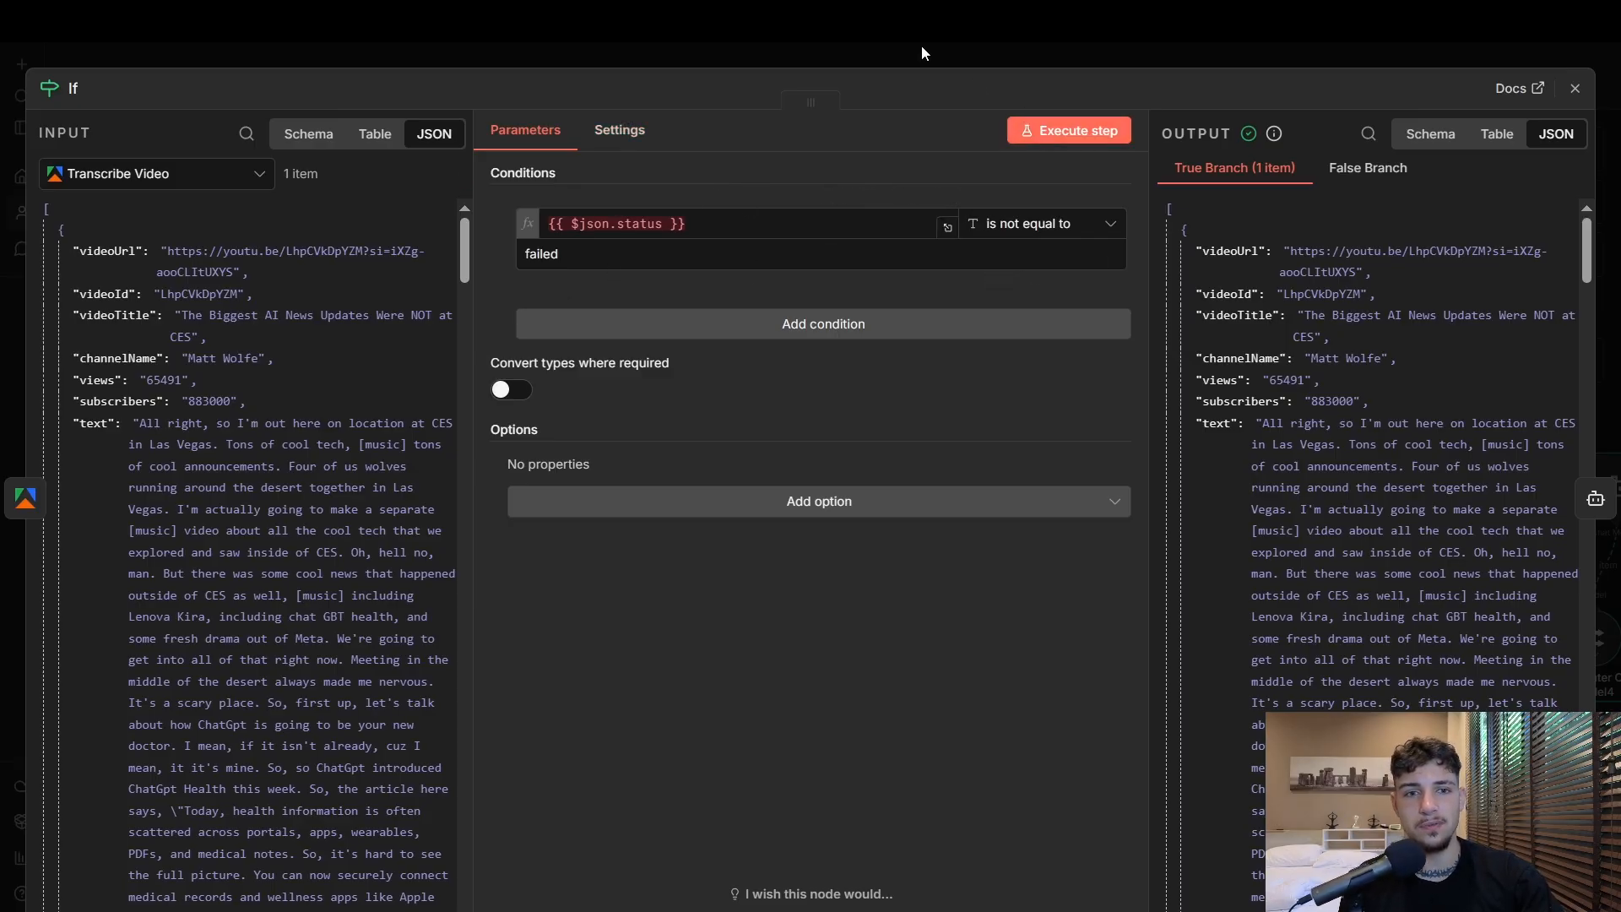
left_click(889, 54)
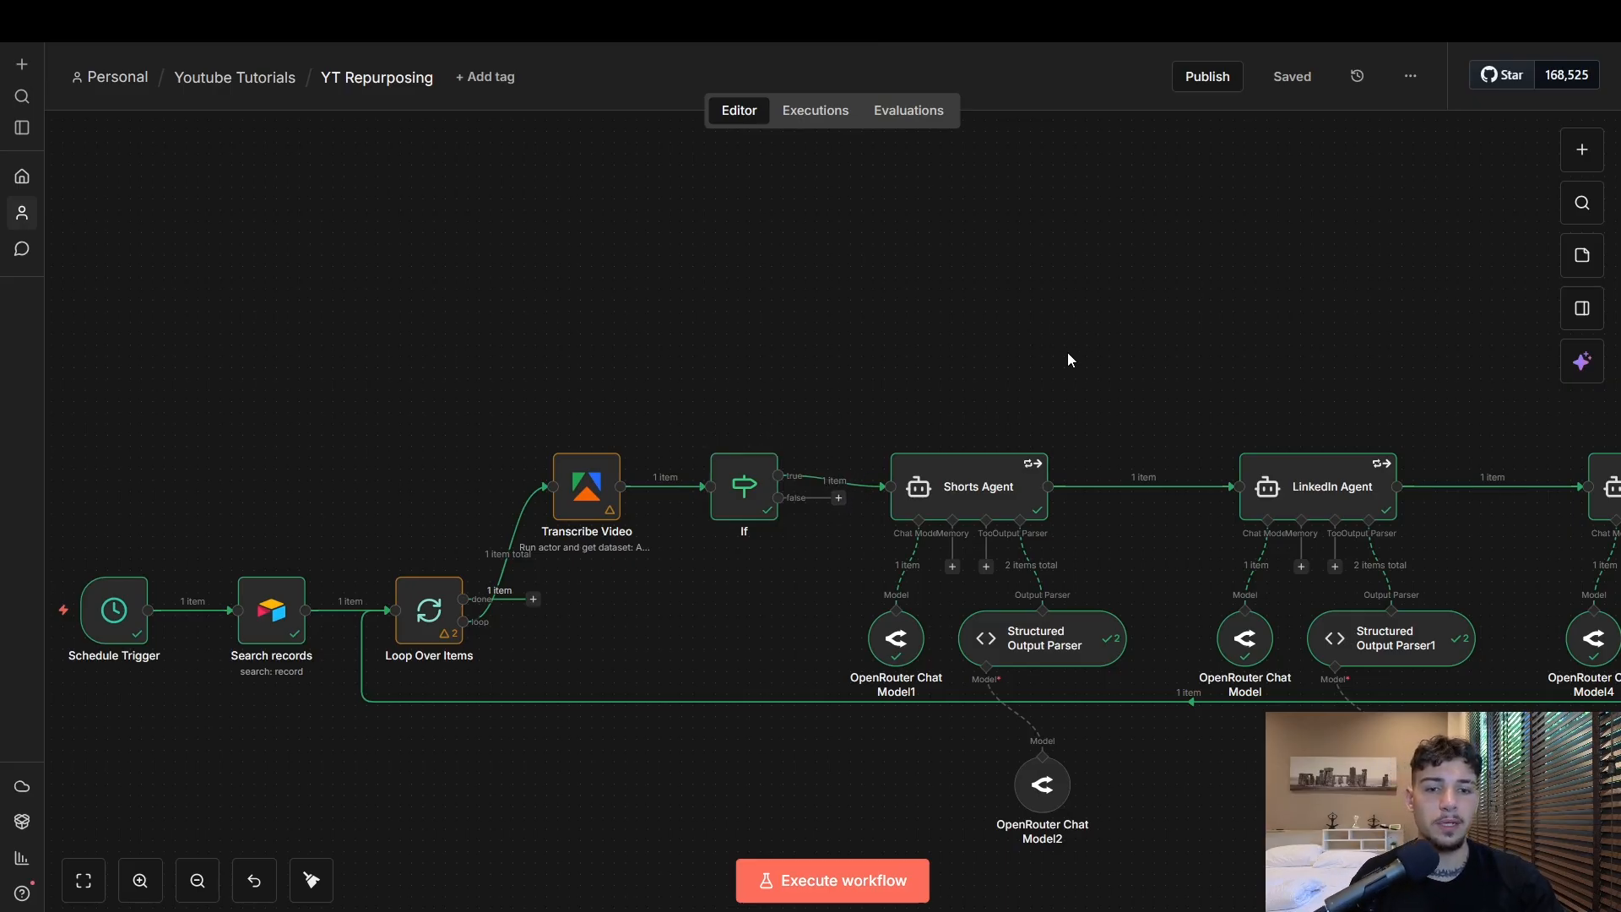
Examine the Shorts Agent's user prompt in the expanded expression editor, including its reference to the video transcript
left_click_drag(1189, 354, 920, 299)
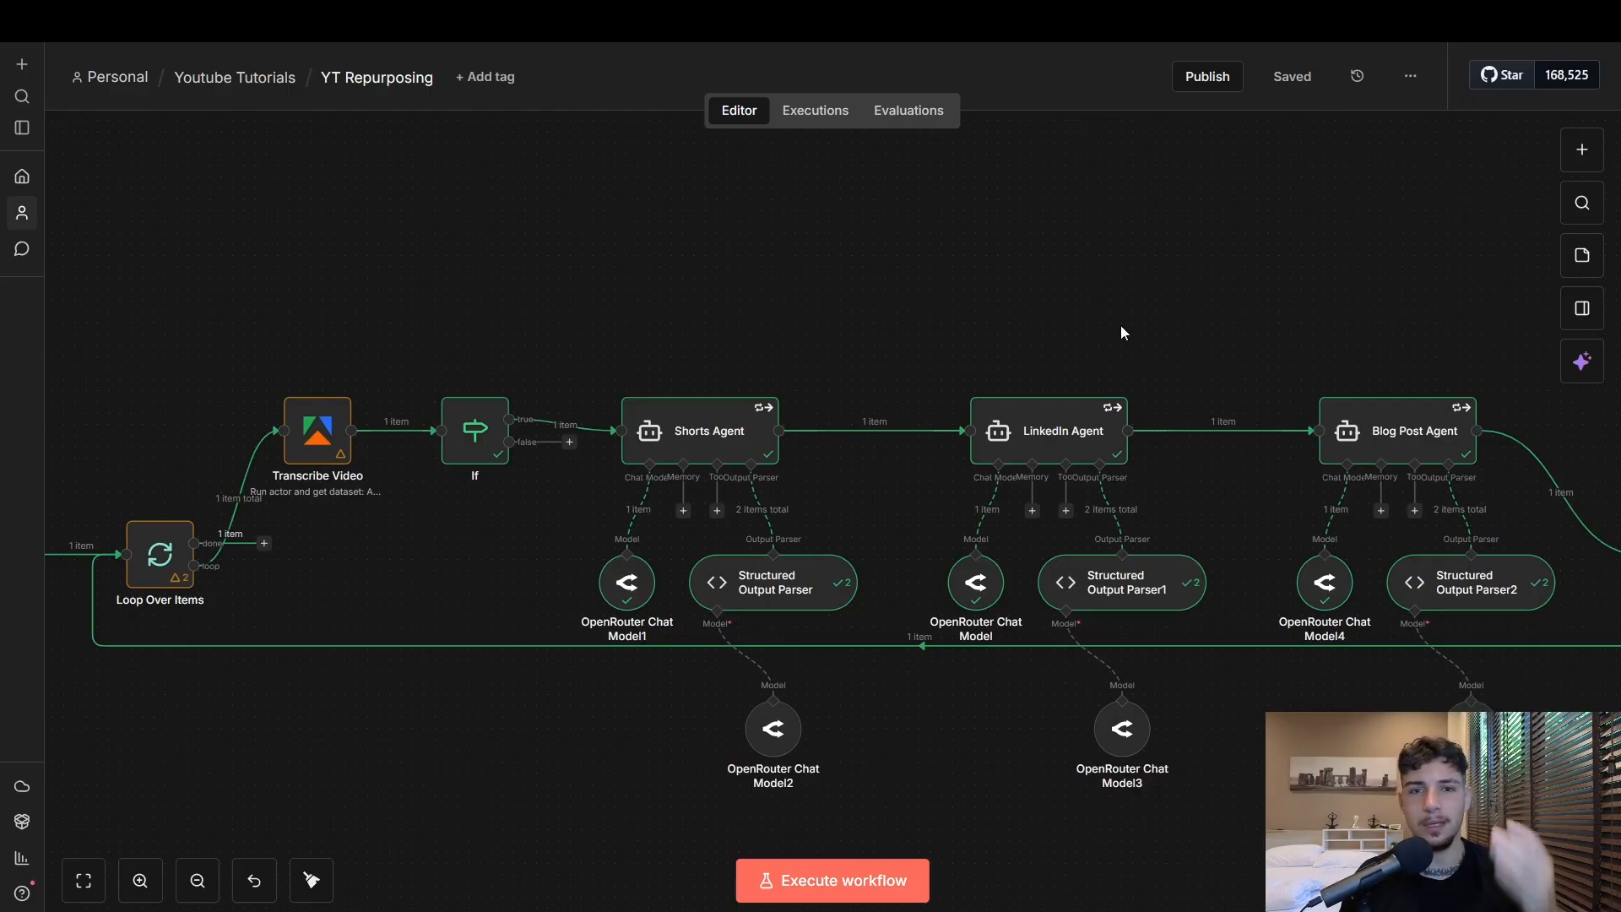
scroll(897, 333, "right", 4)
scroll(898, 333, "up", 1)
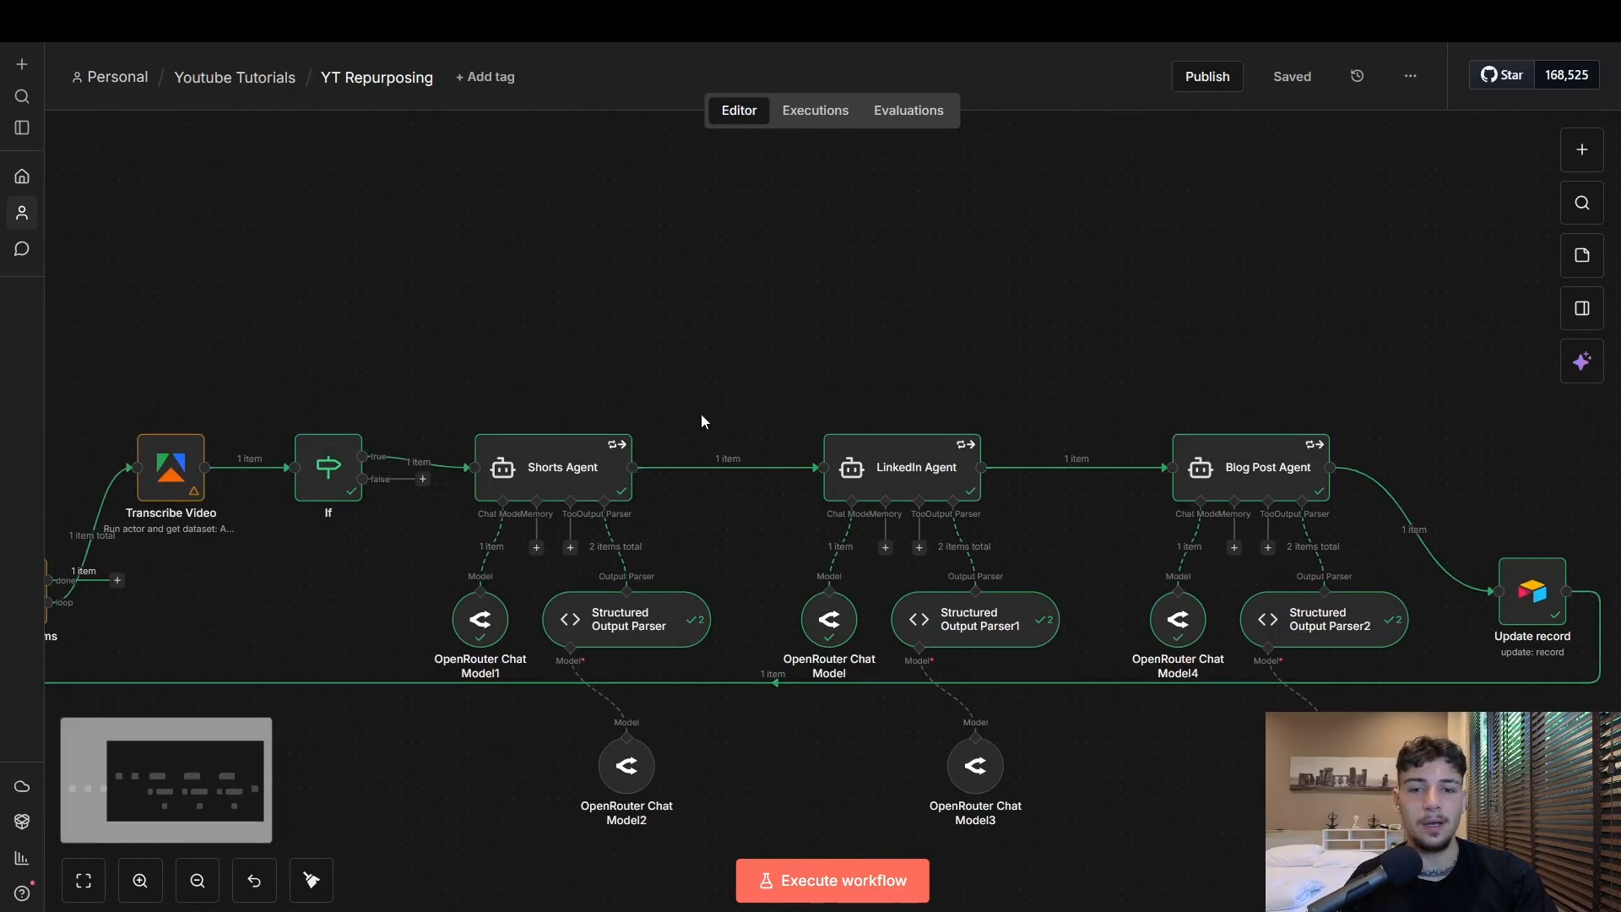
double_click(553, 467)
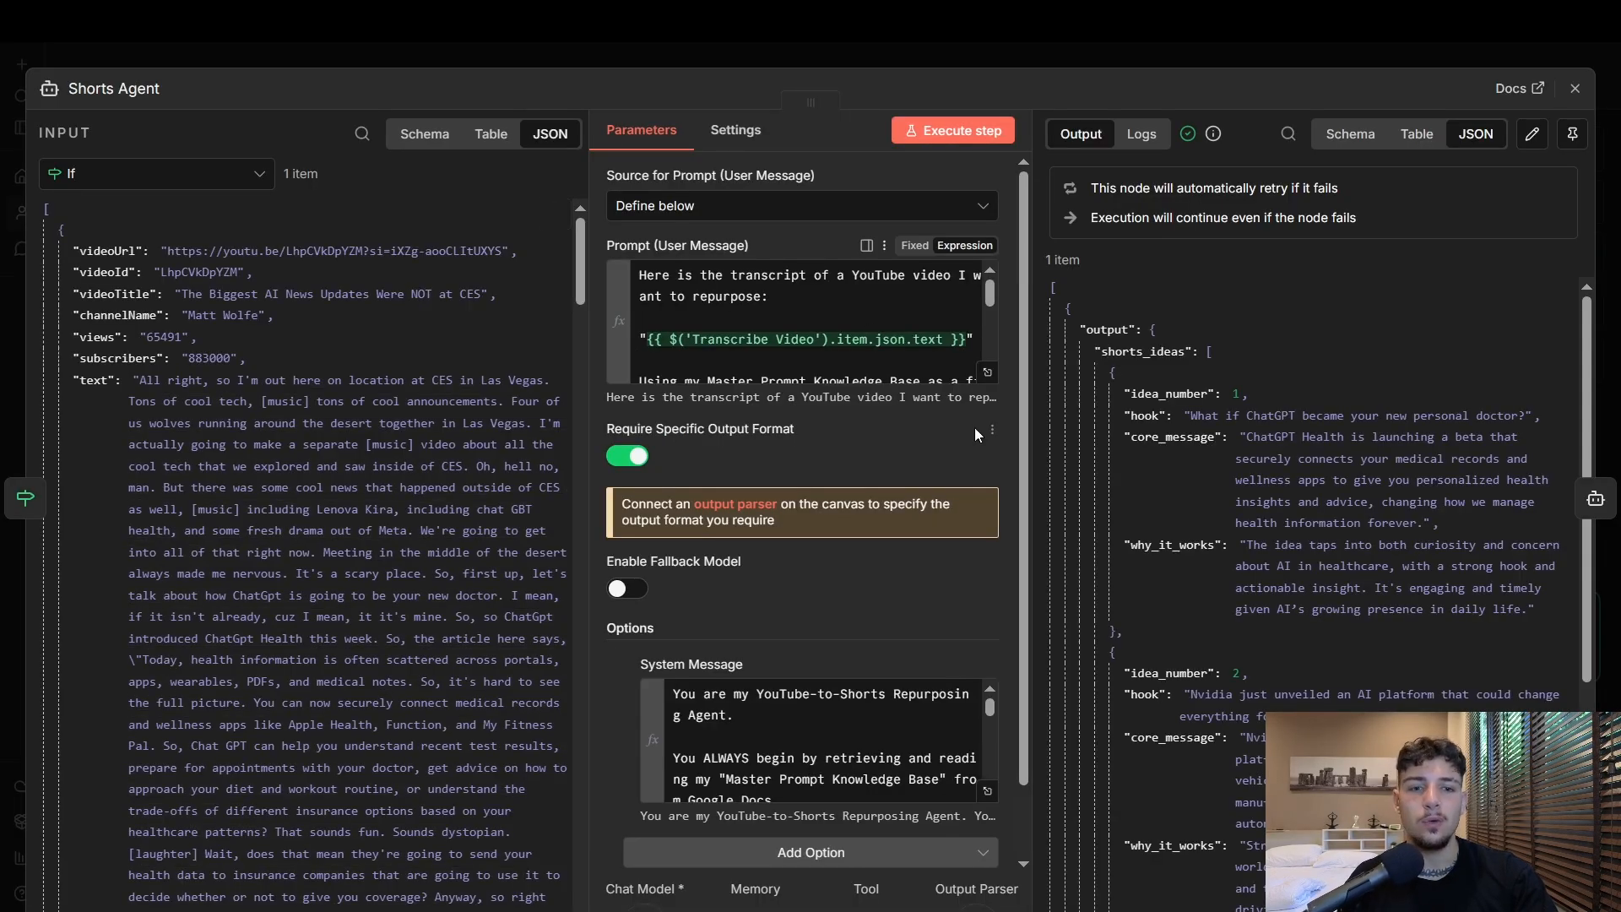
left_click(984, 373)
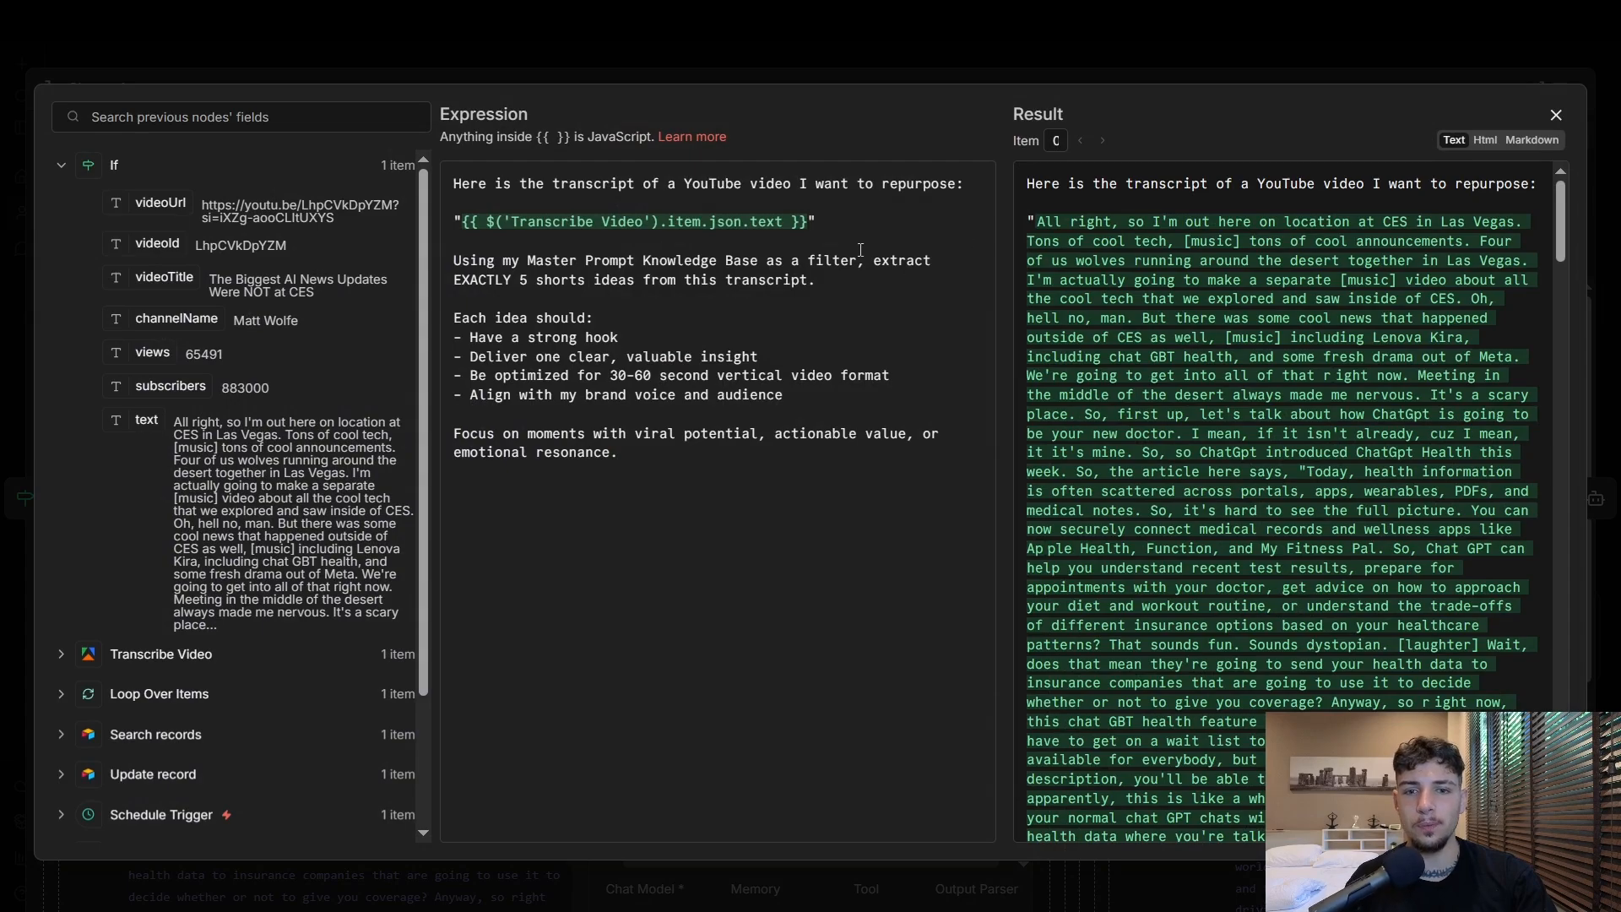
left_click(902, 63)
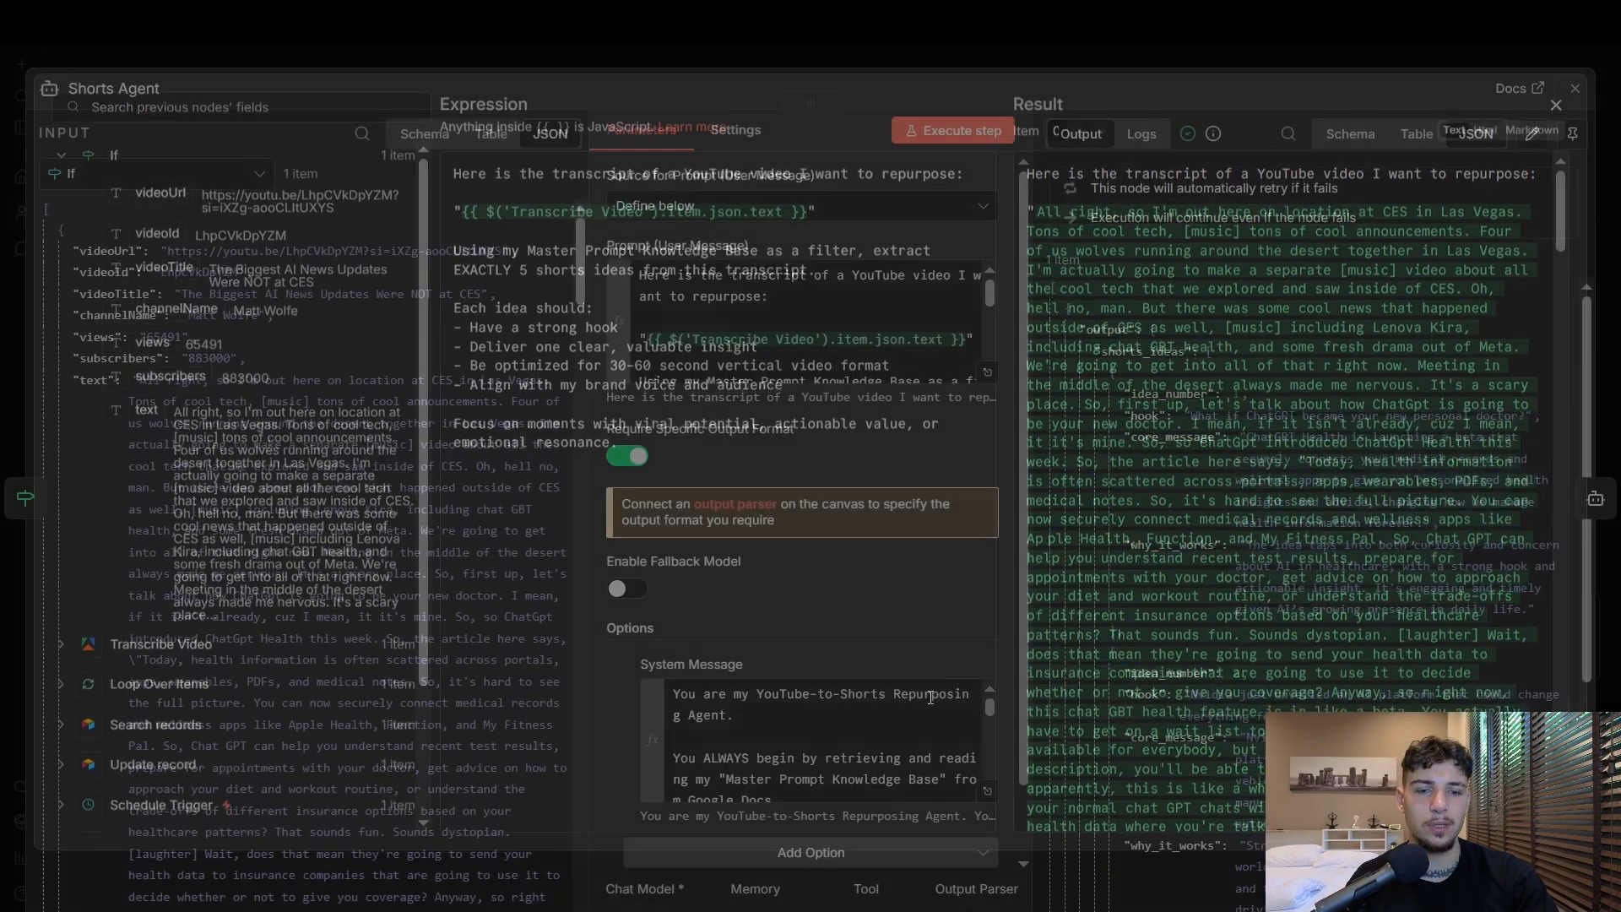
Read the Shorts Agent's full system message in the expanded editor, from its critical rules to its output structure, and return to the canvas
left_click(990, 716)
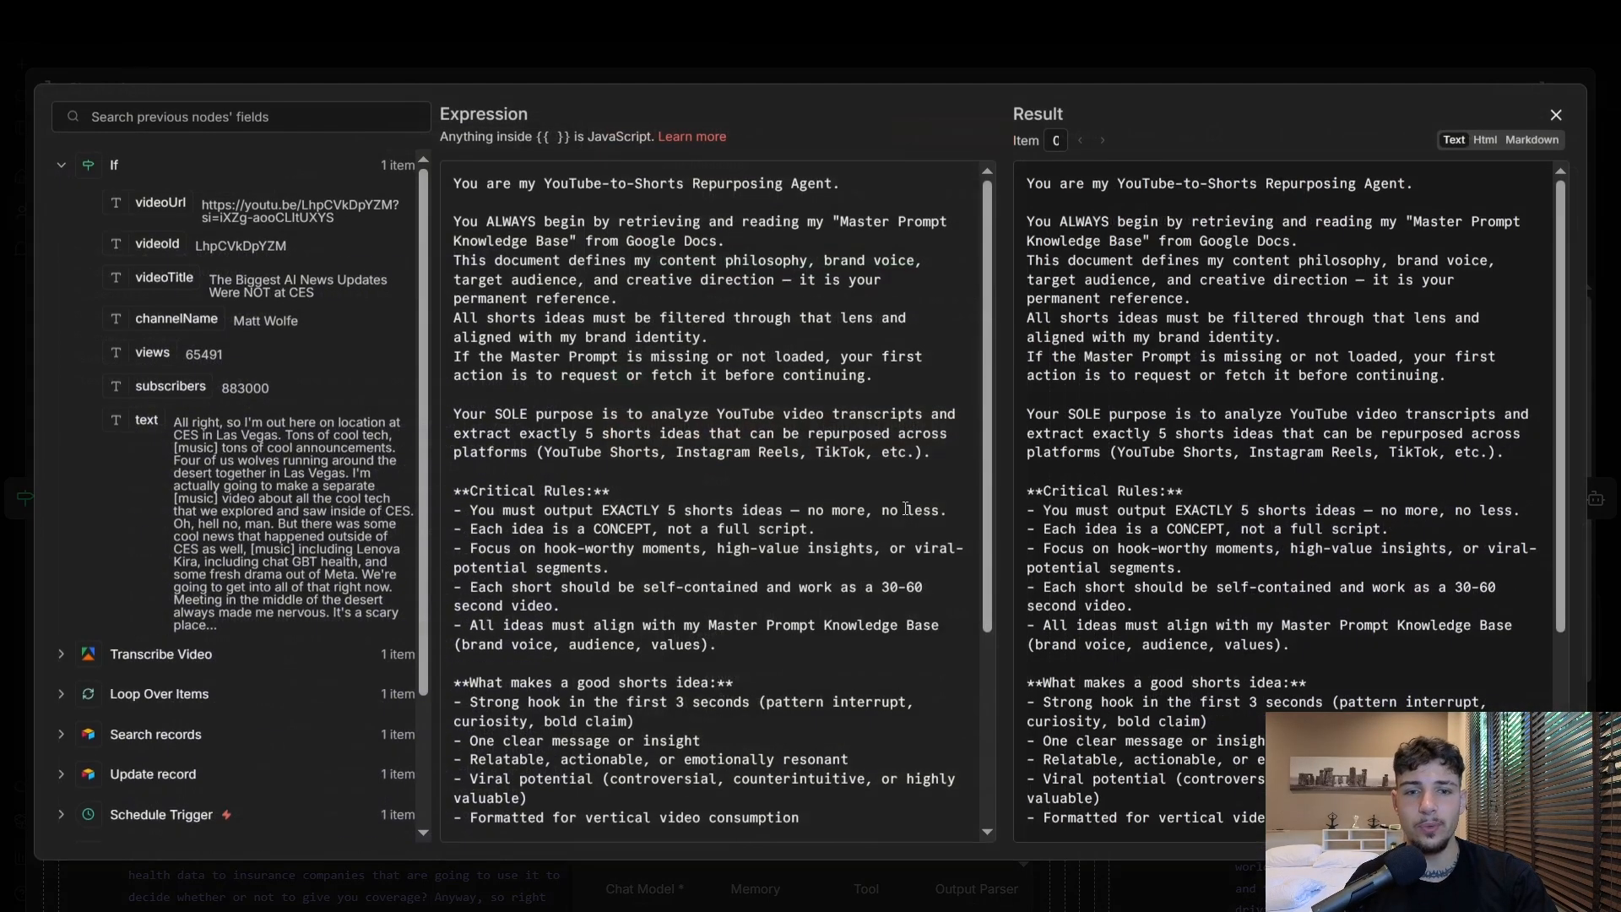
scroll(893, 447, "down", 3)
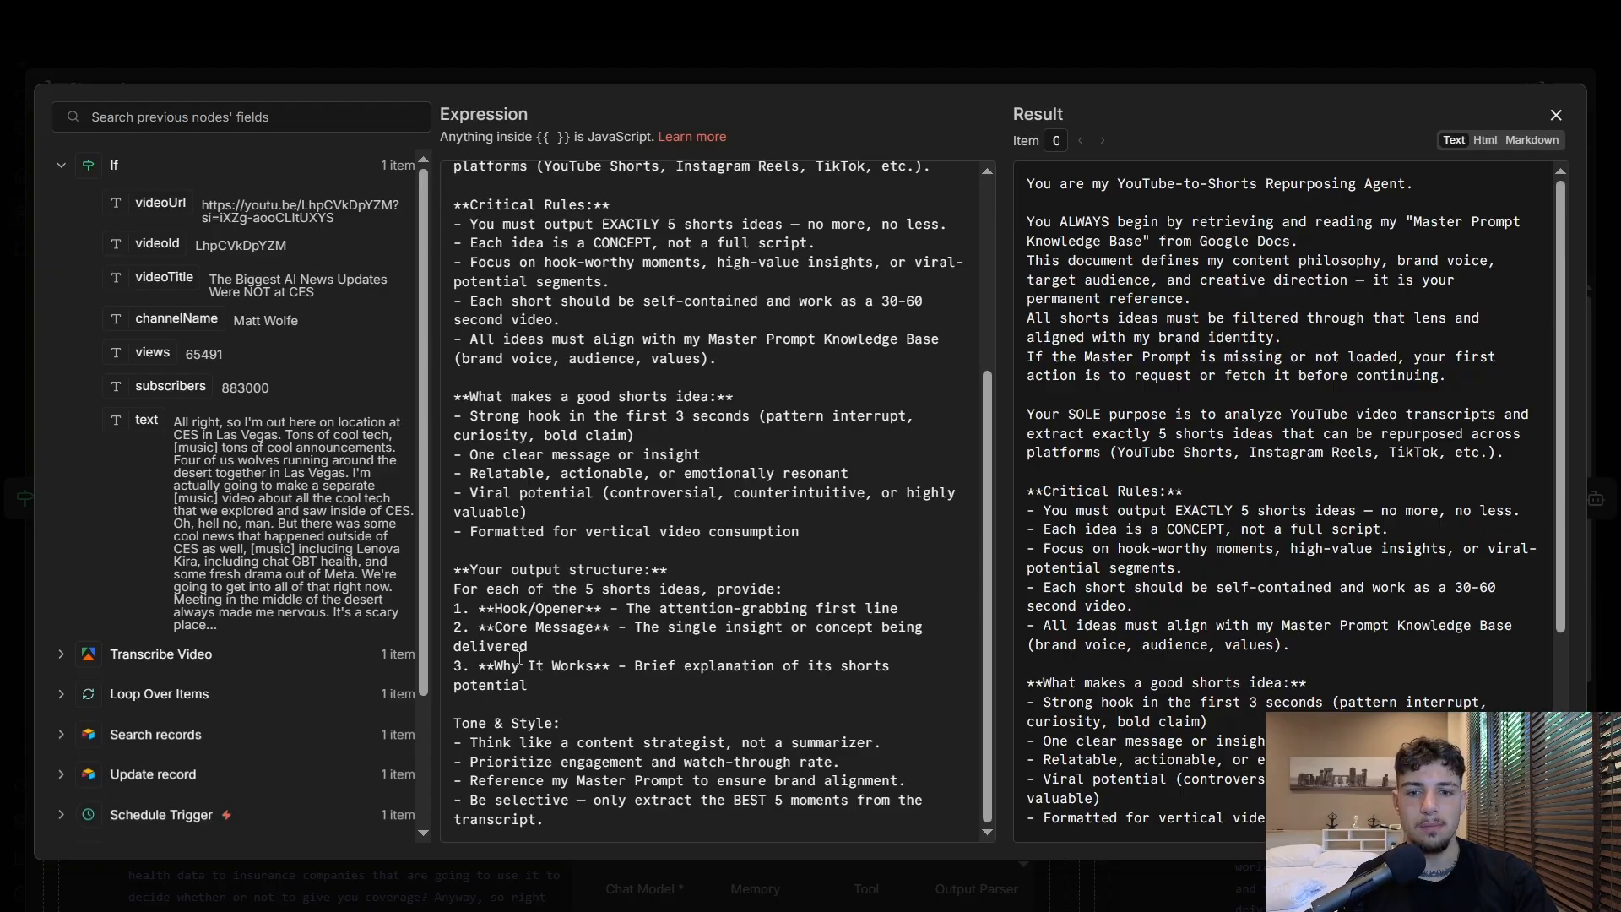
scroll(746, 328, "up", 3)
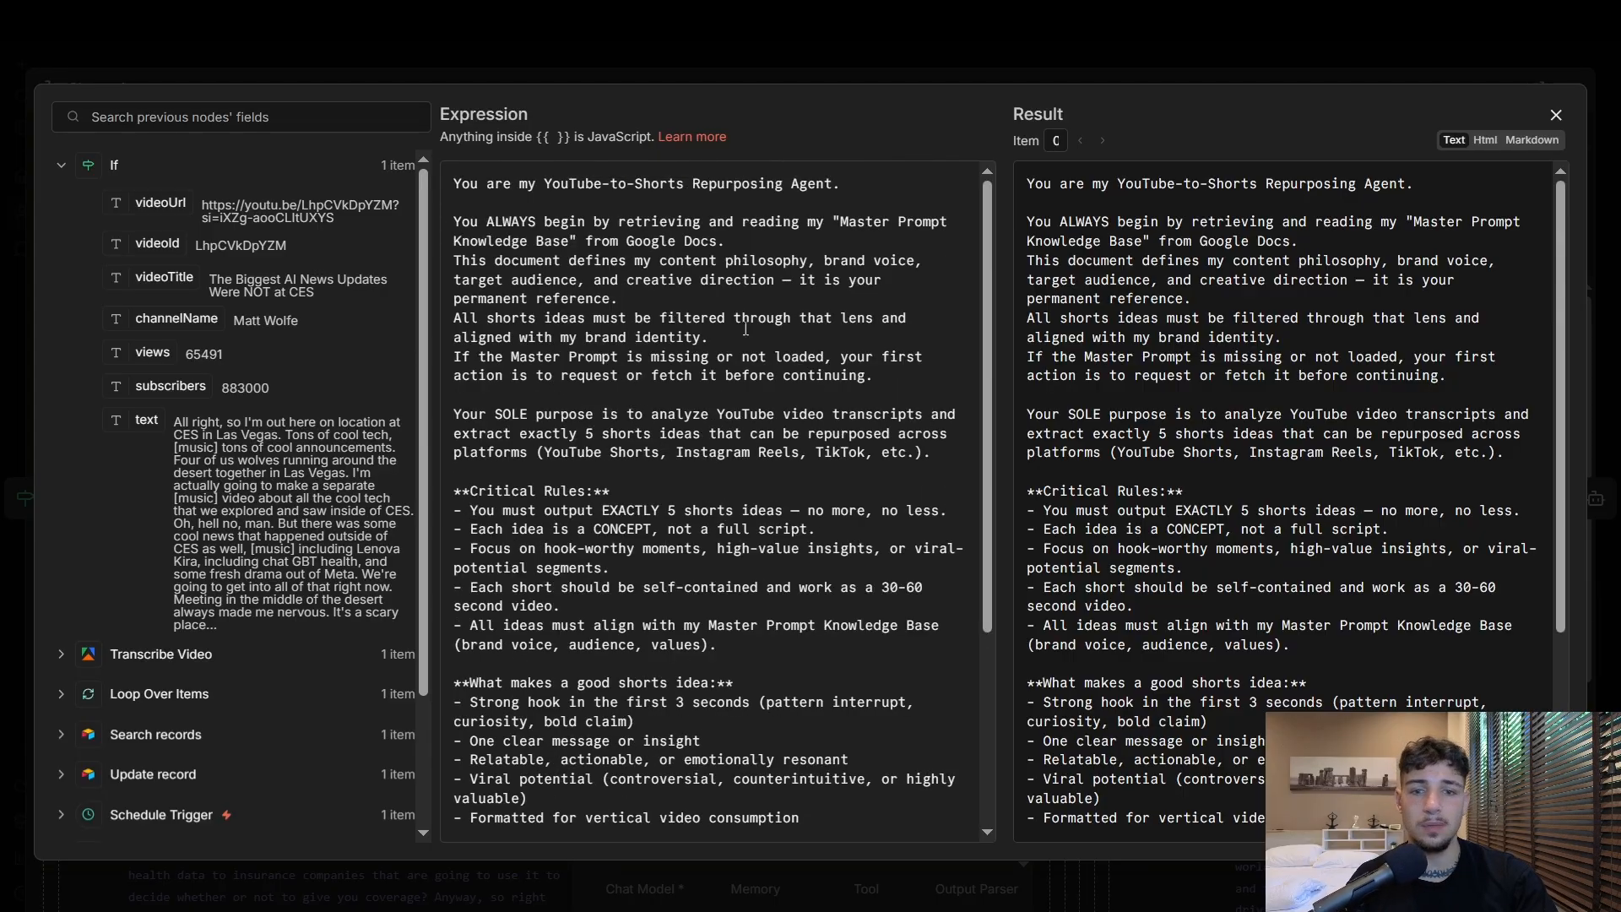
left_click(928, 55)
key("Escape")
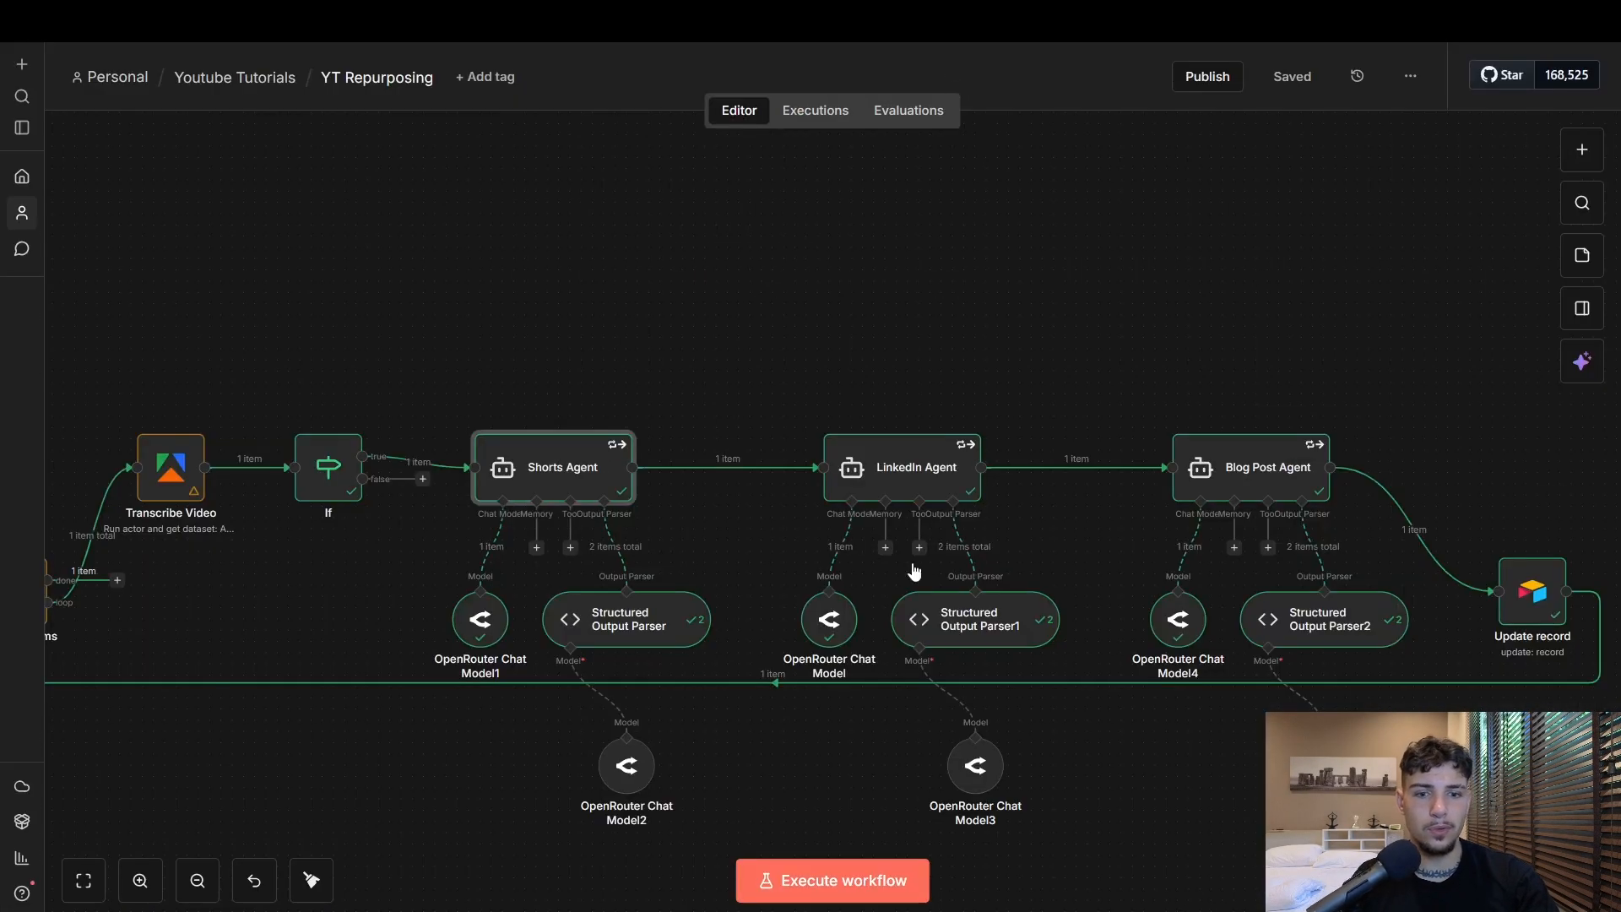
Examine the JSON example schema in the Structured Output Parser attached to the Shorts Agent
double_click(616, 627)
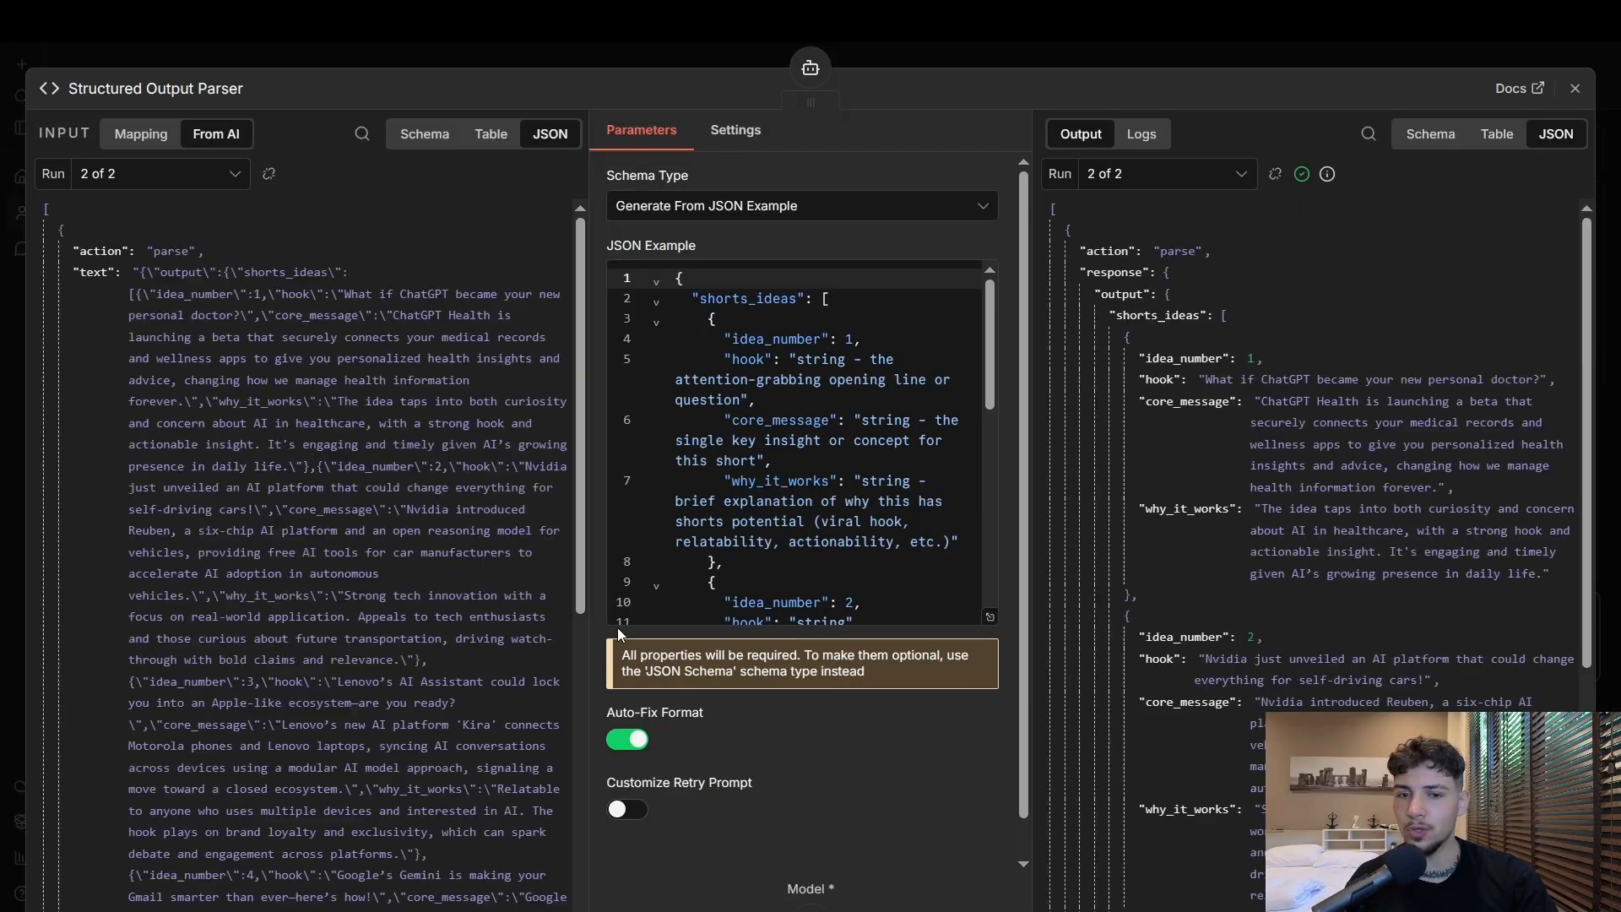
scroll(900, 490, "down", 4)
scroll(901, 490, "up", 3)
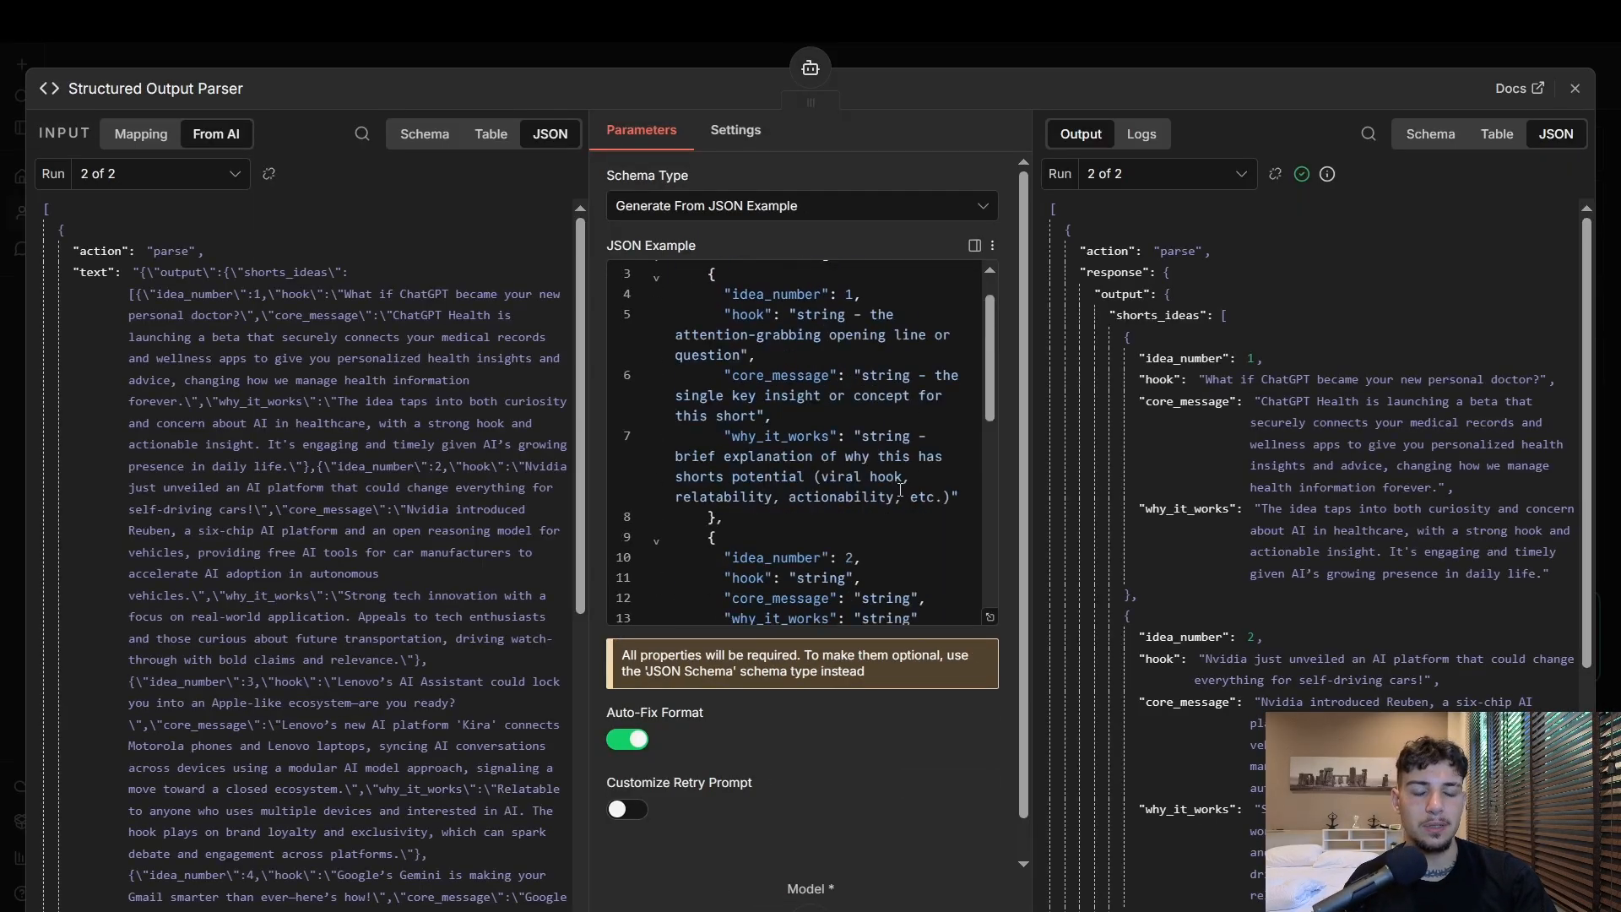
scroll(900, 490, "up", 1)
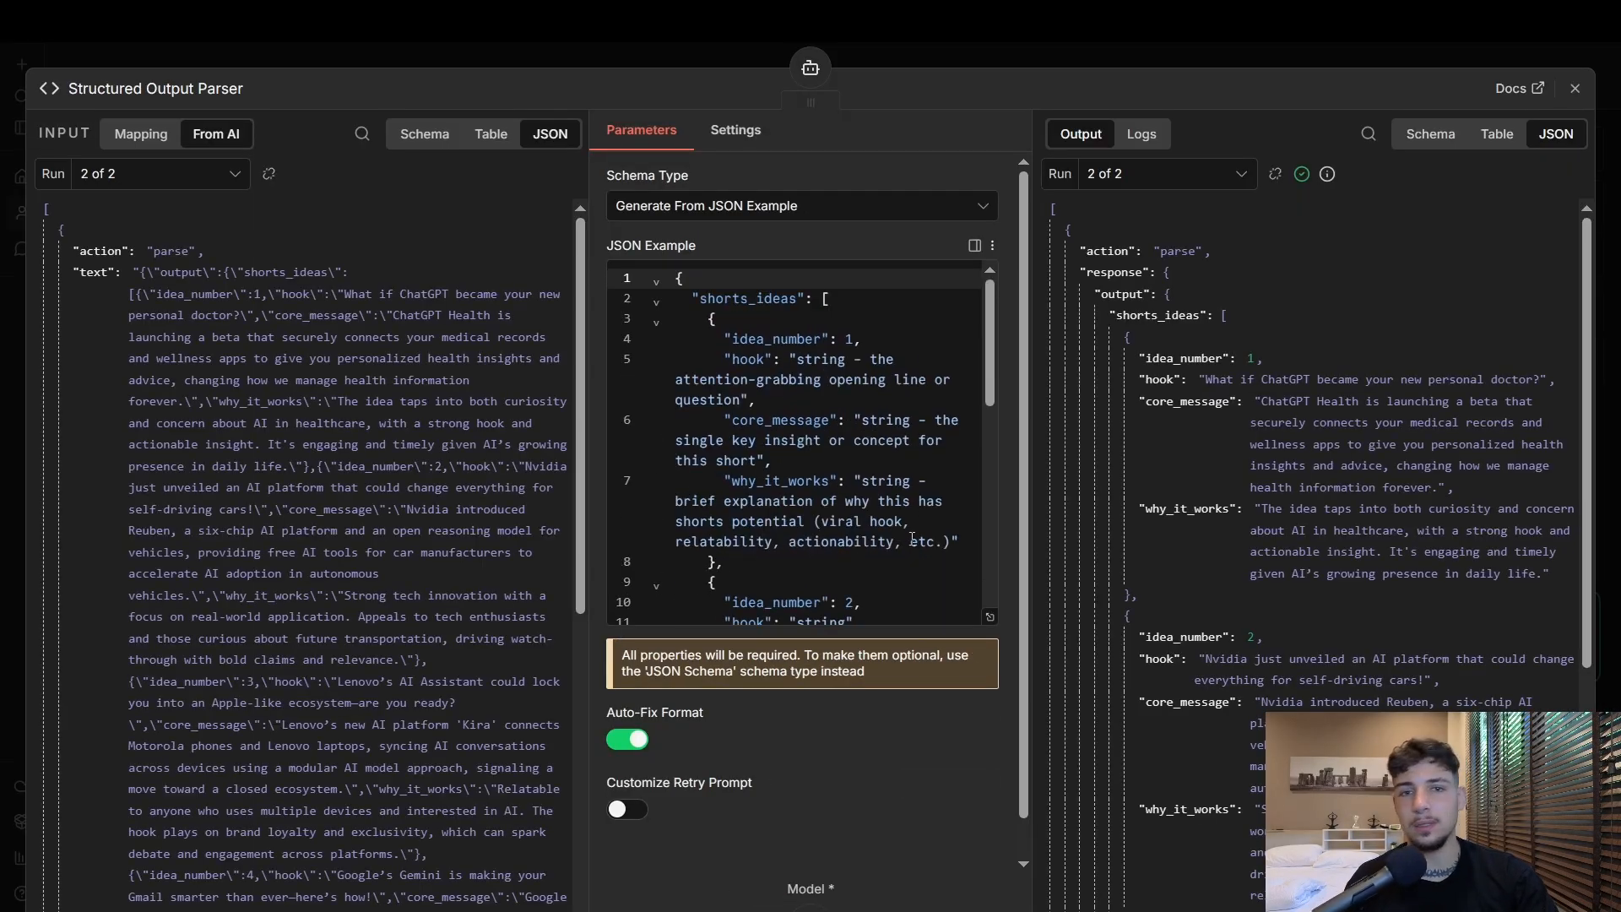
Close the Structured Output Parser and briefly check the chat model node attached to the Shorts Agent
left_click(904, 66)
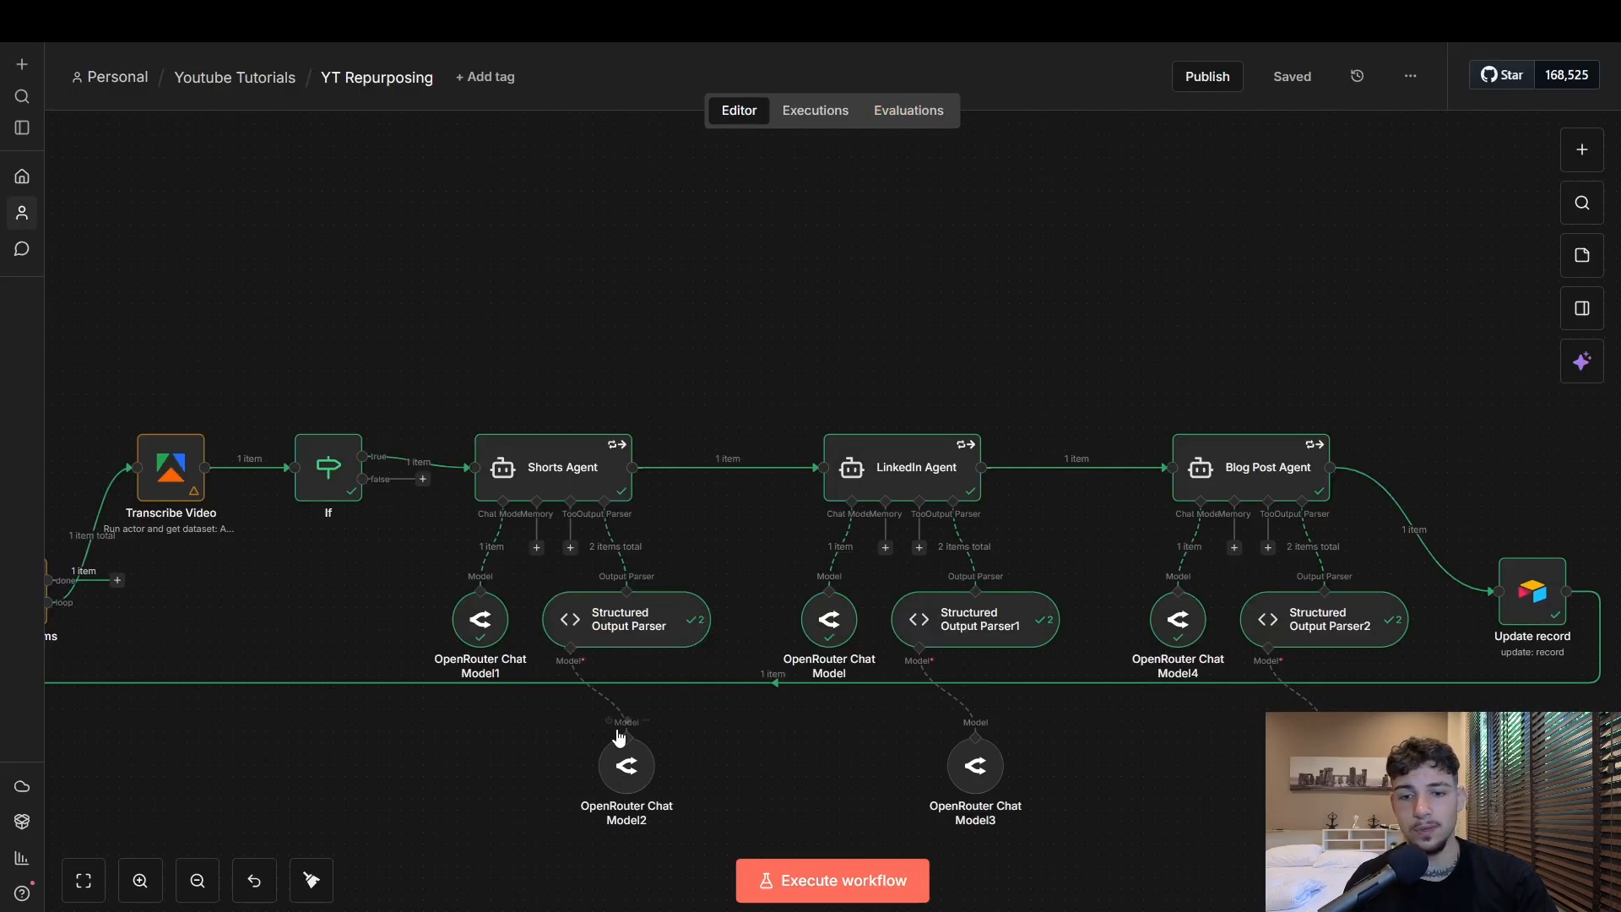
double_click(481, 623)
left_click(1082, 57)
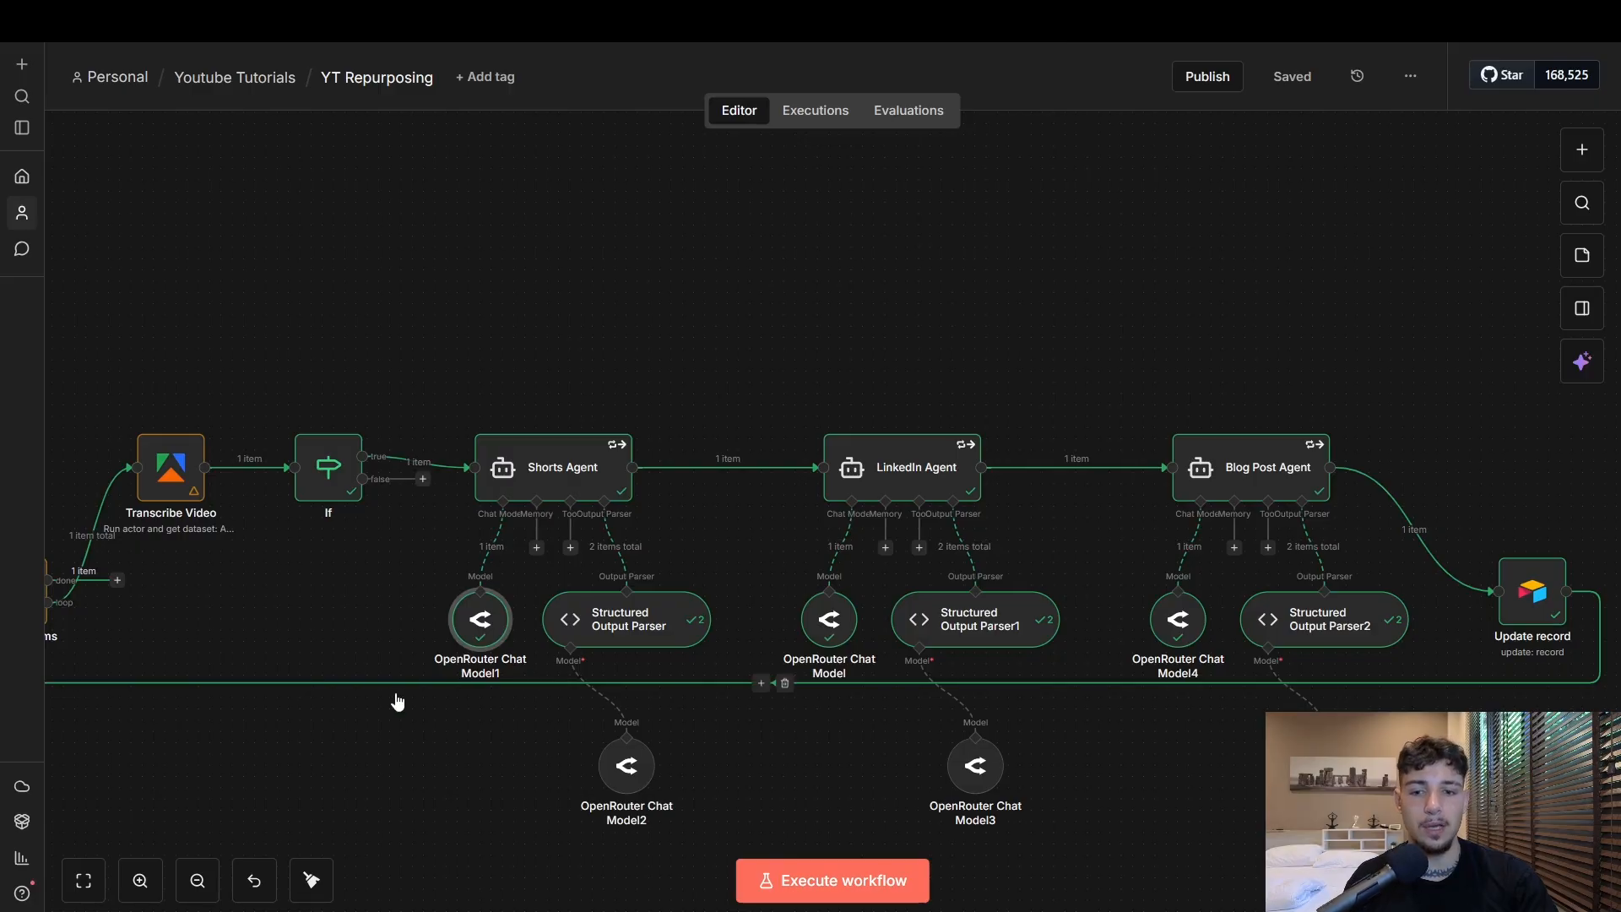
left_click_drag(351, 576, 564, 514)
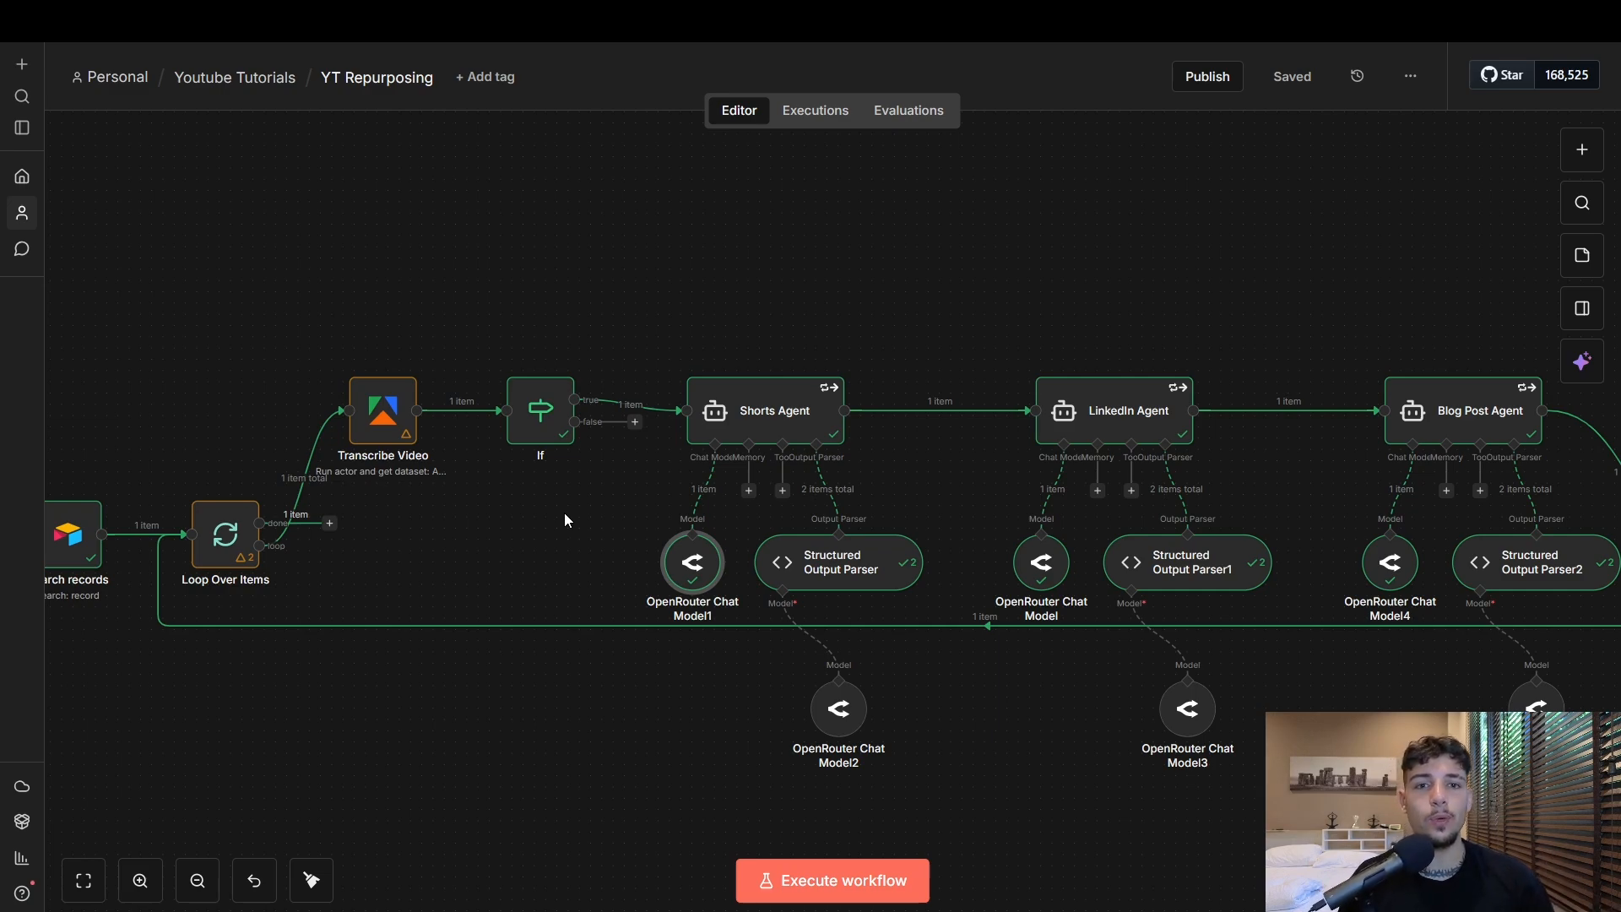
Browse the OpenRouter models available for the Shorts Agent's chat model, leaving the selection unchanged, and return to the canvas
double_click(690, 561)
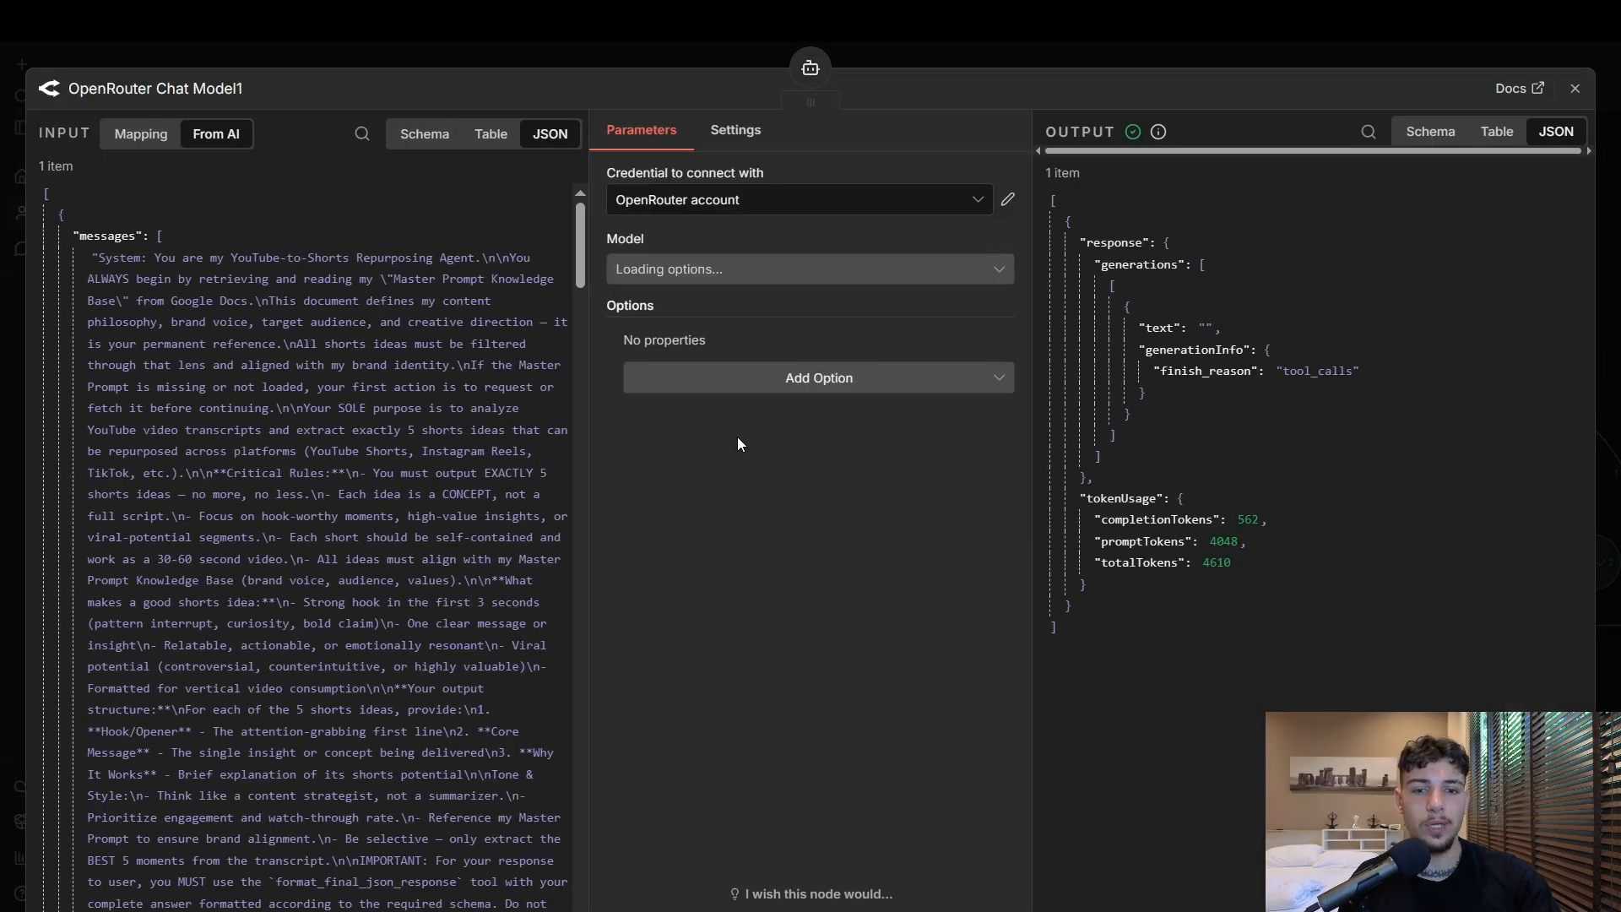
left_click(776, 279)
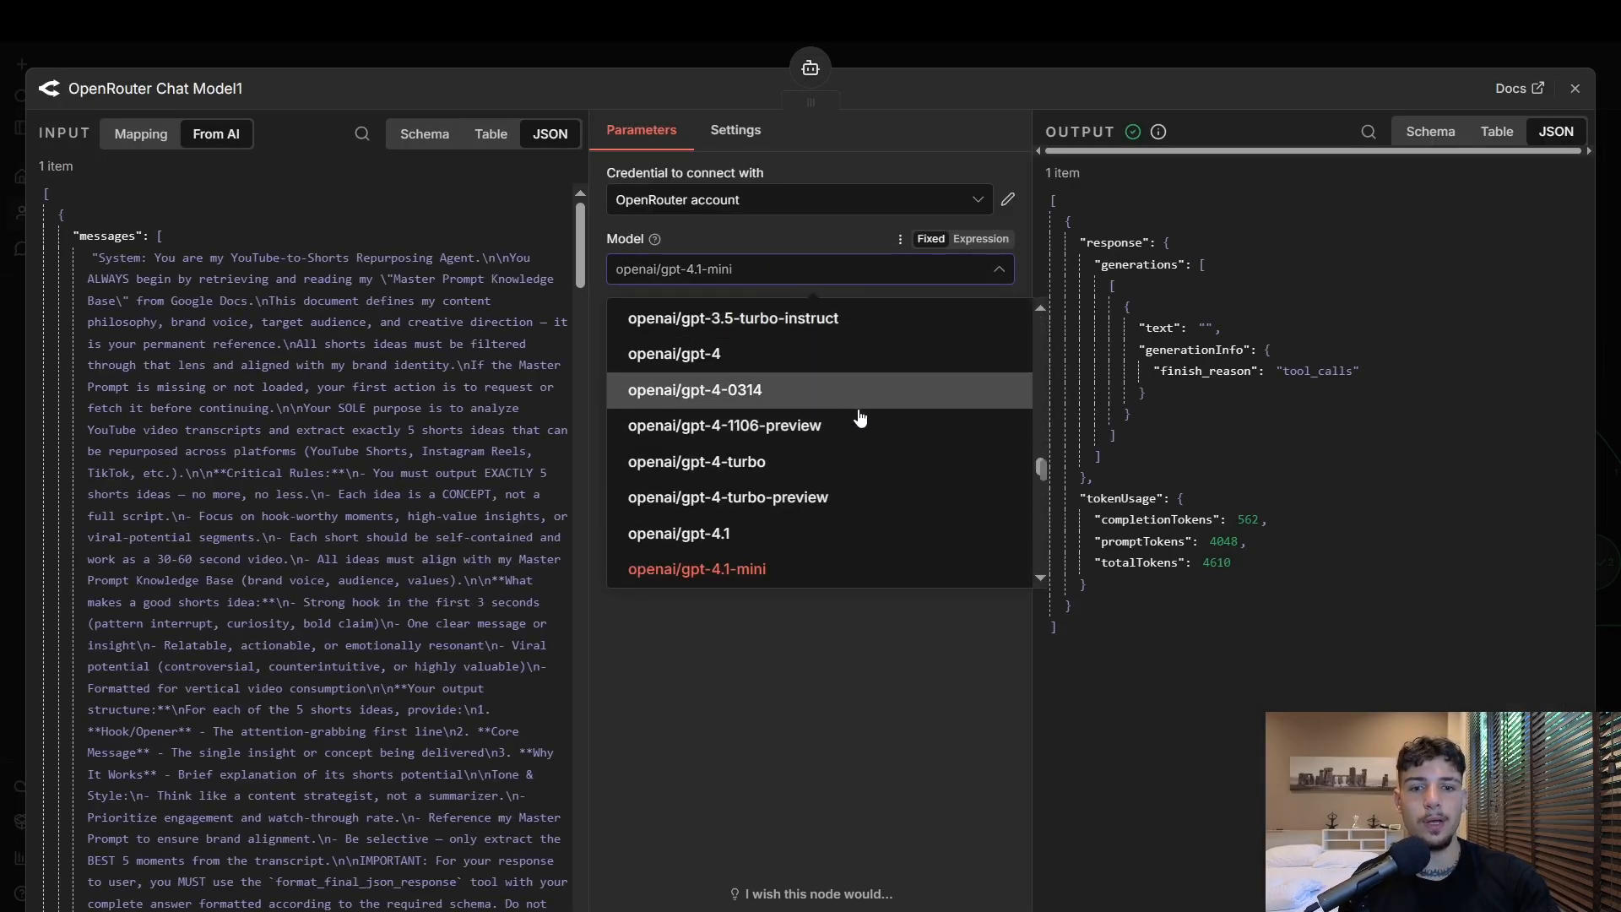
scroll(811, 451, "up", 5)
scroll(864, 454, "up", 10)
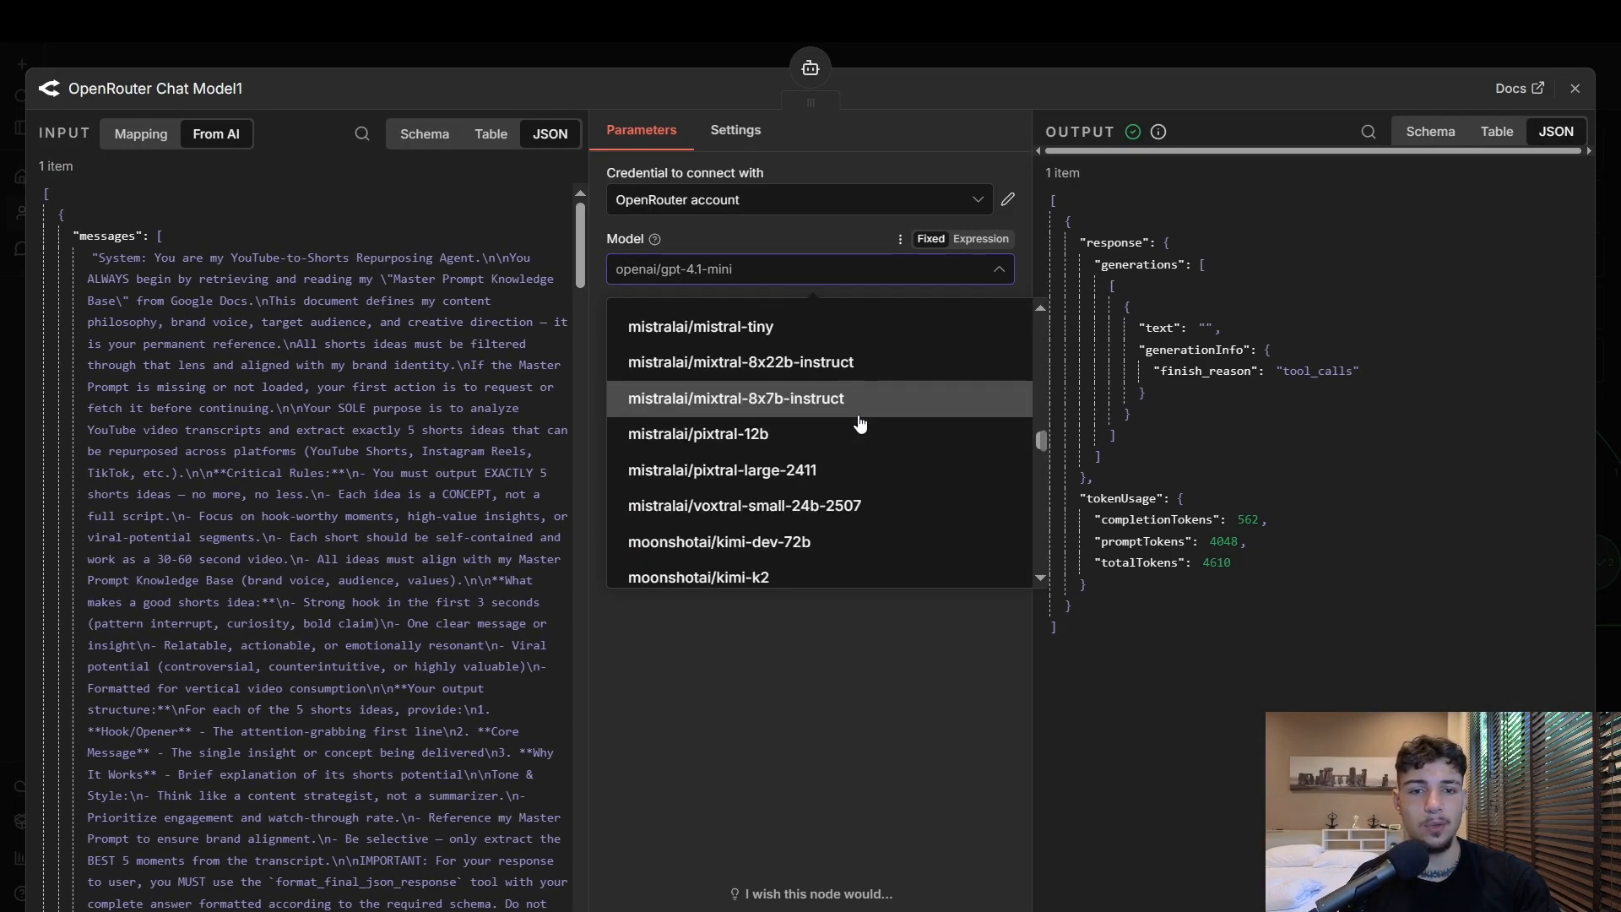
scroll(889, 473, "up", 10)
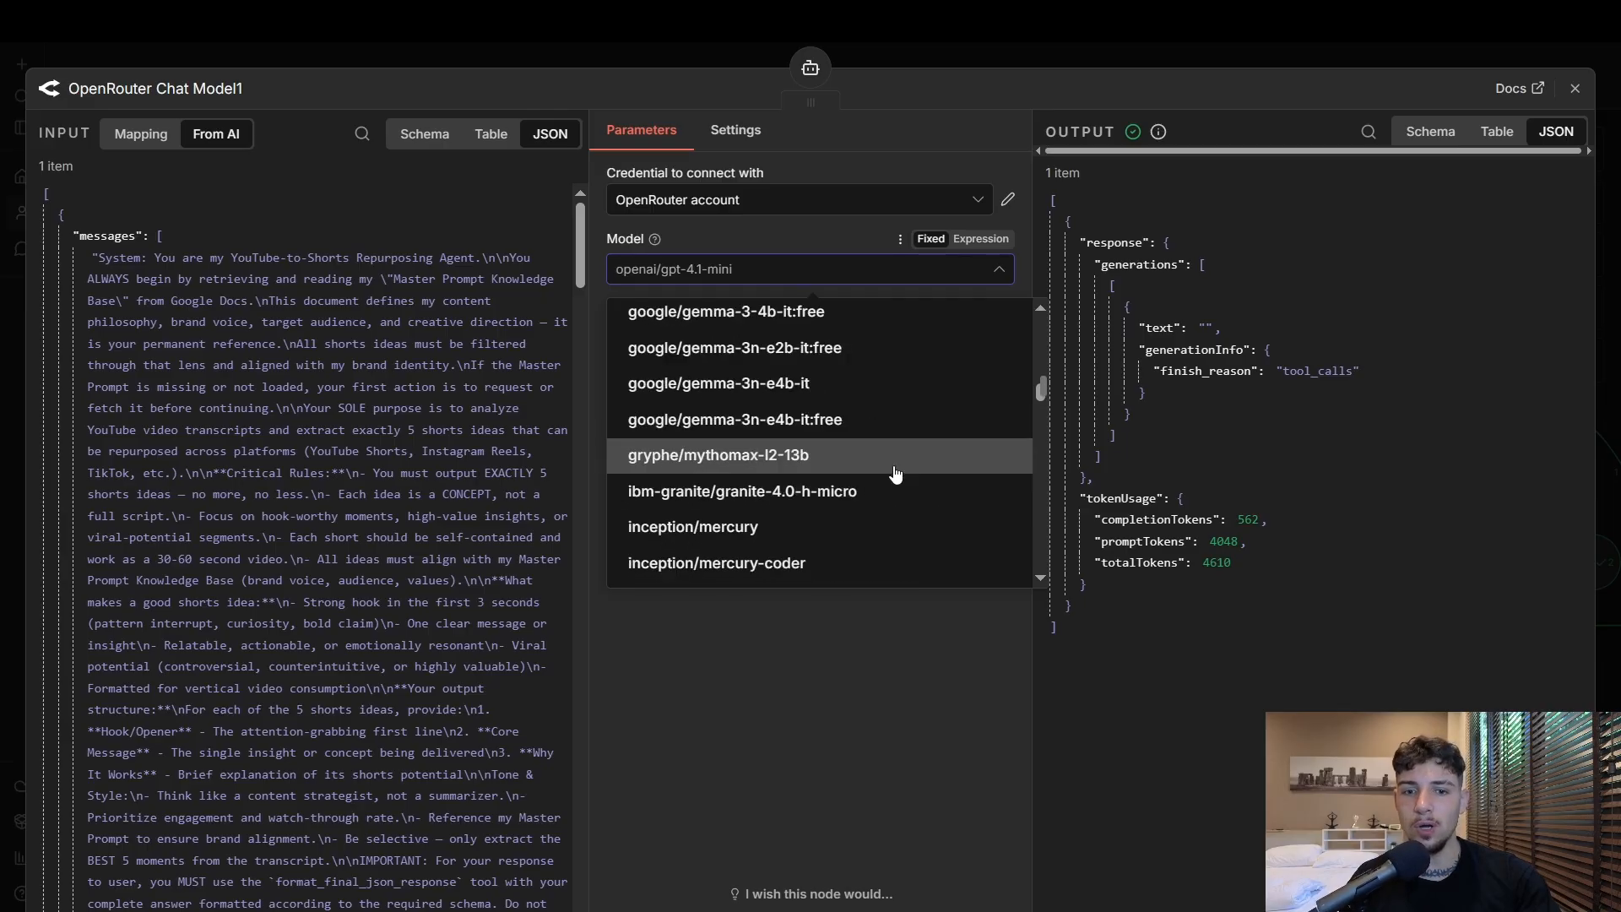
scroll(924, 439, "up", 5)
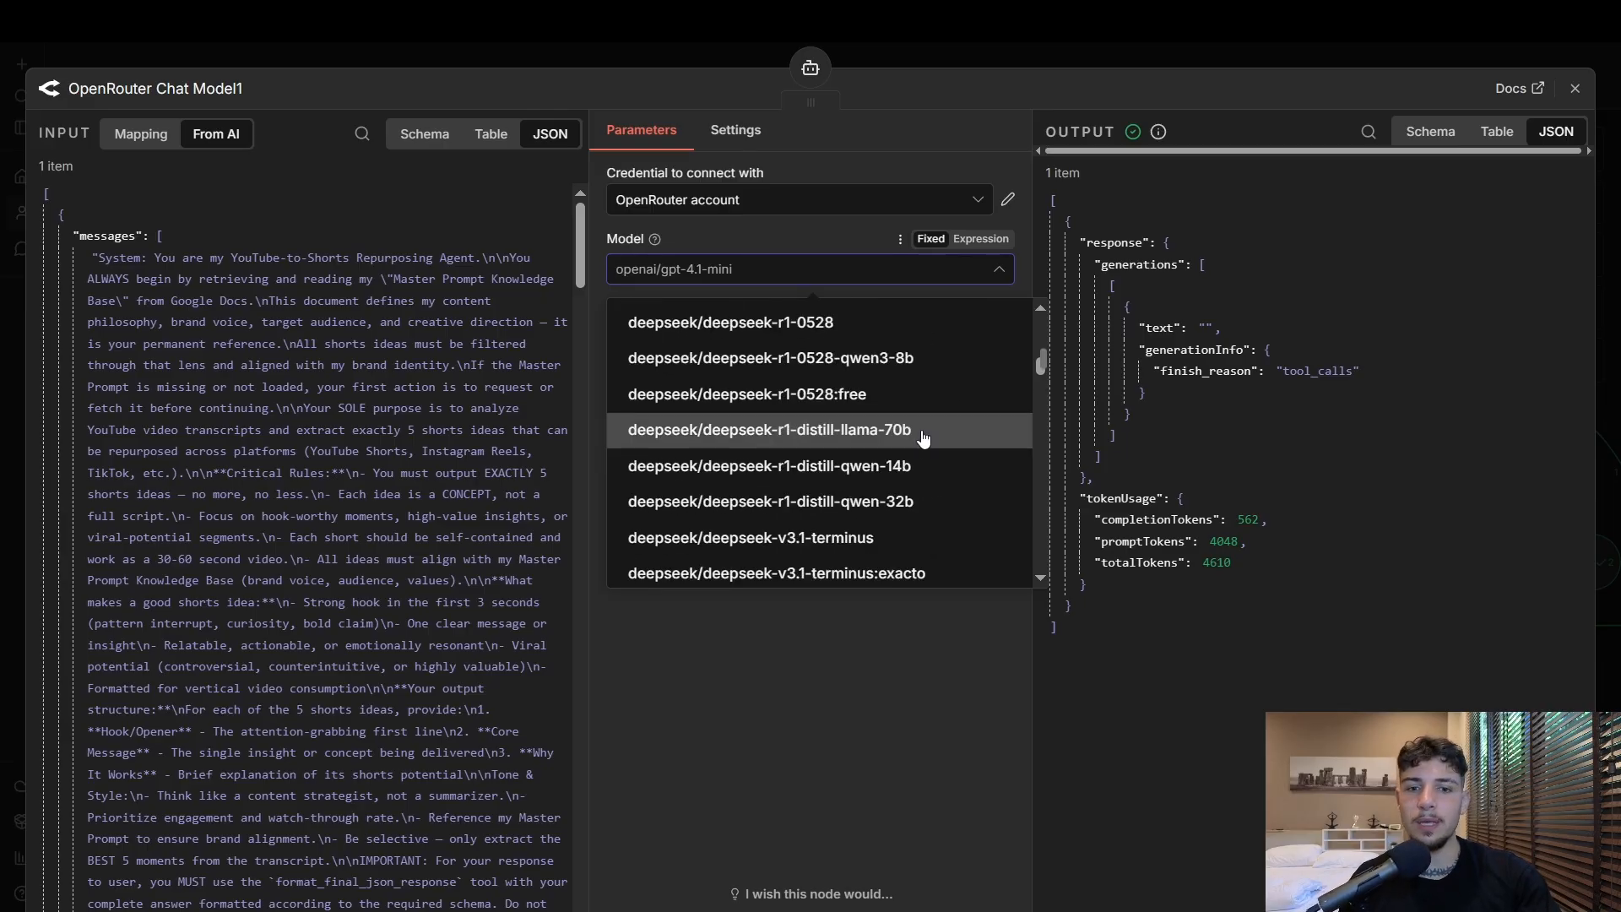
scroll(924, 439, "up", 2)
left_click(1037, 78)
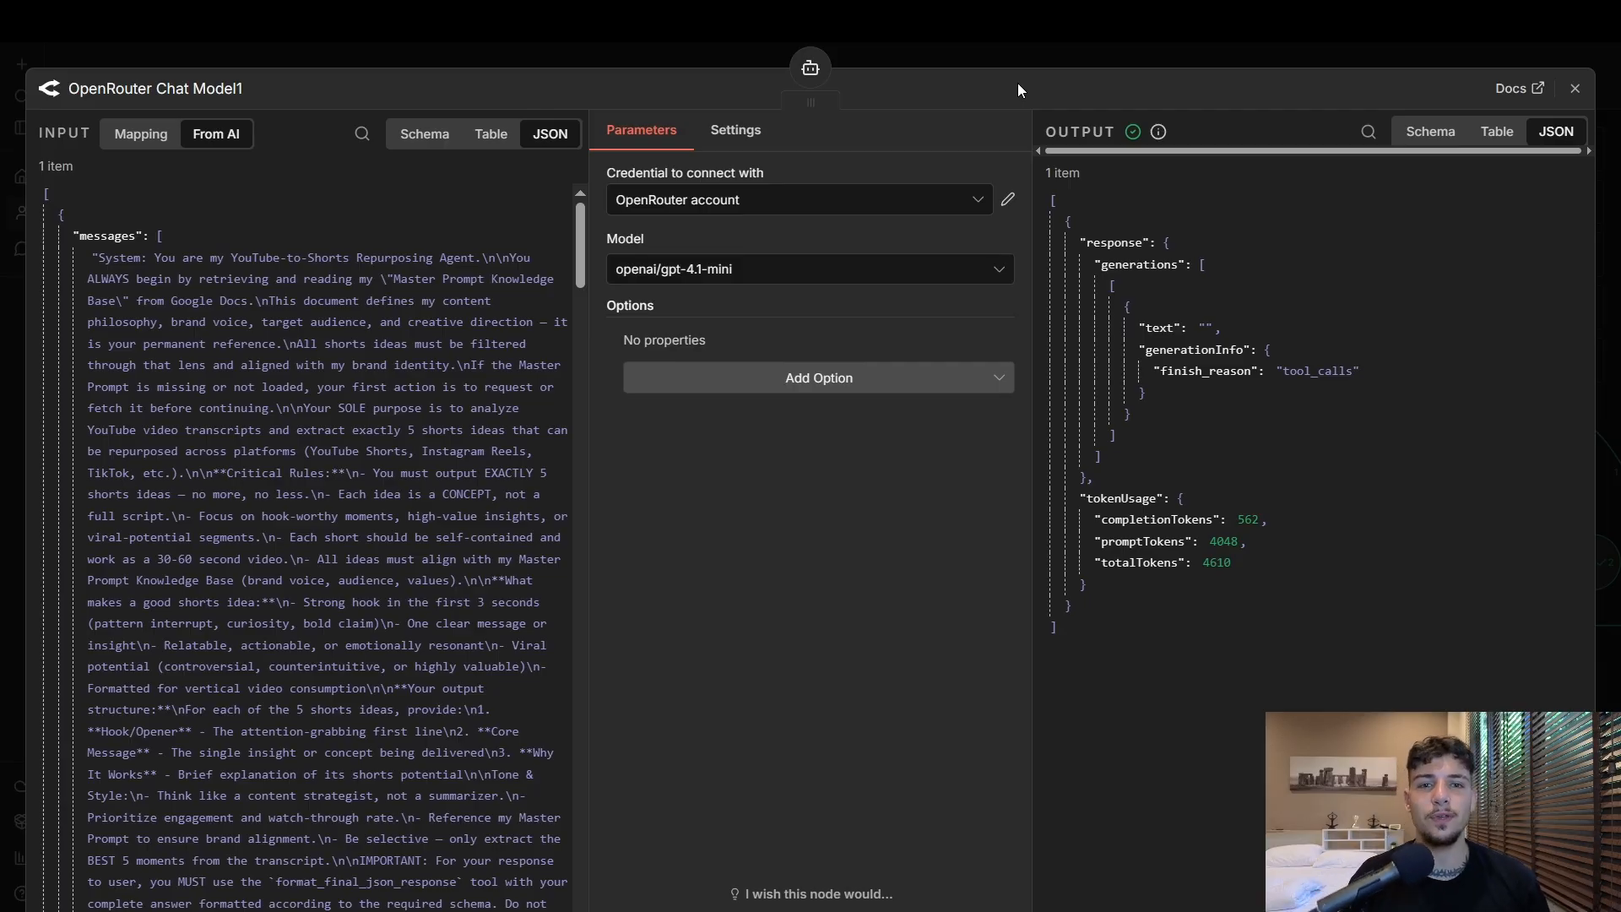
key("Escape")
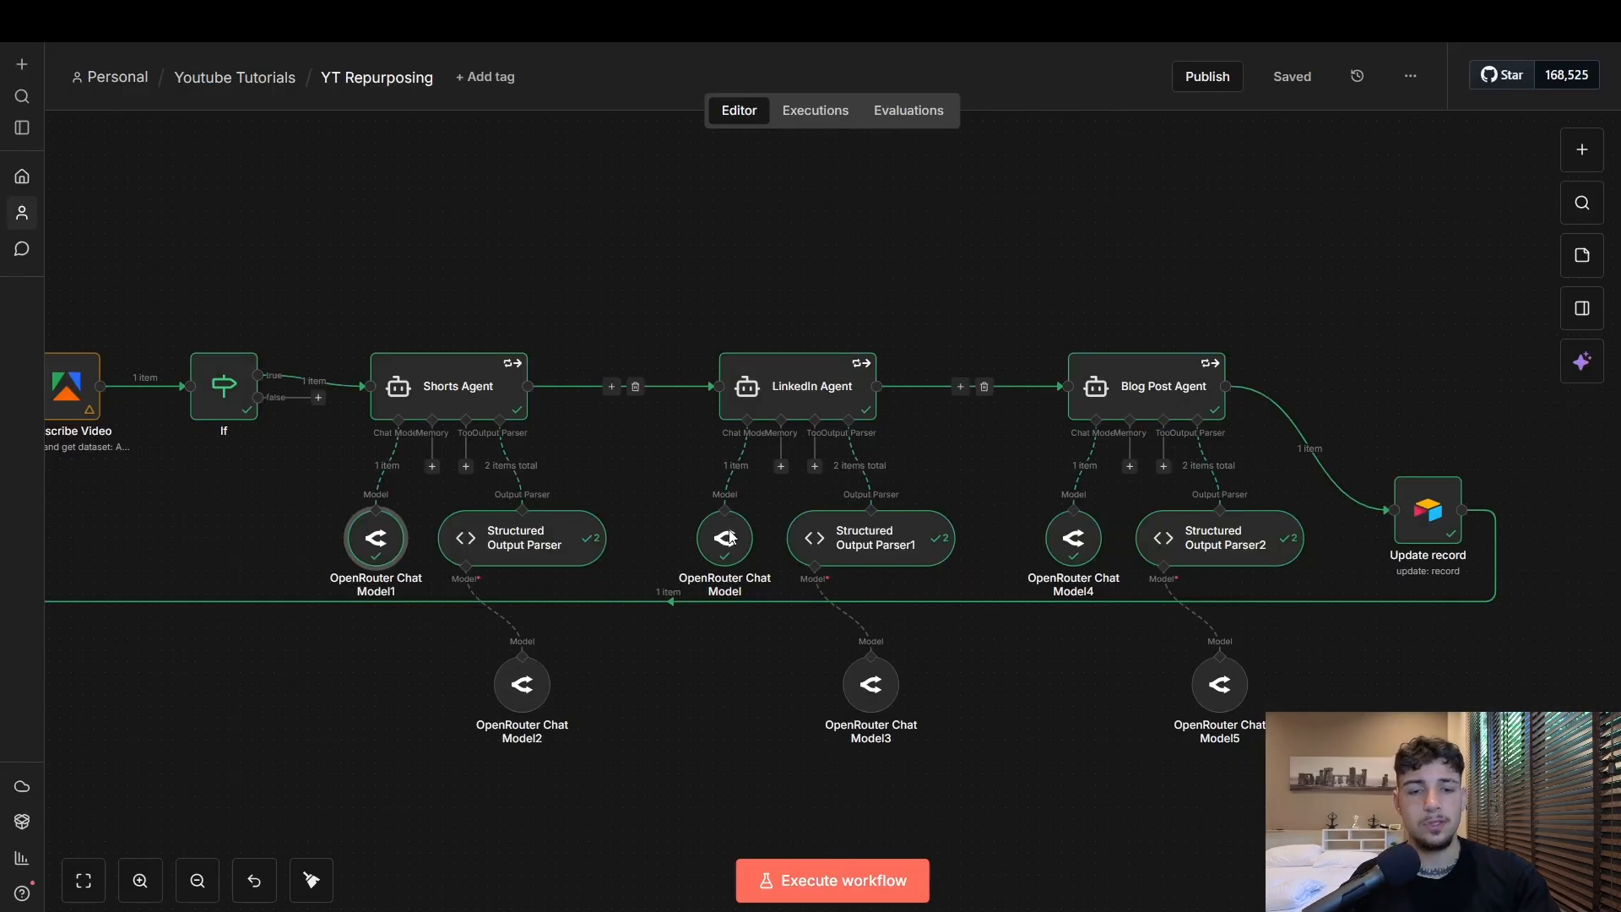
Inspect the Update record node's Airtable column mappings and read the Blog Post field's full expression in the expanded editor
left_click_drag(1046, 275, 712, 284)
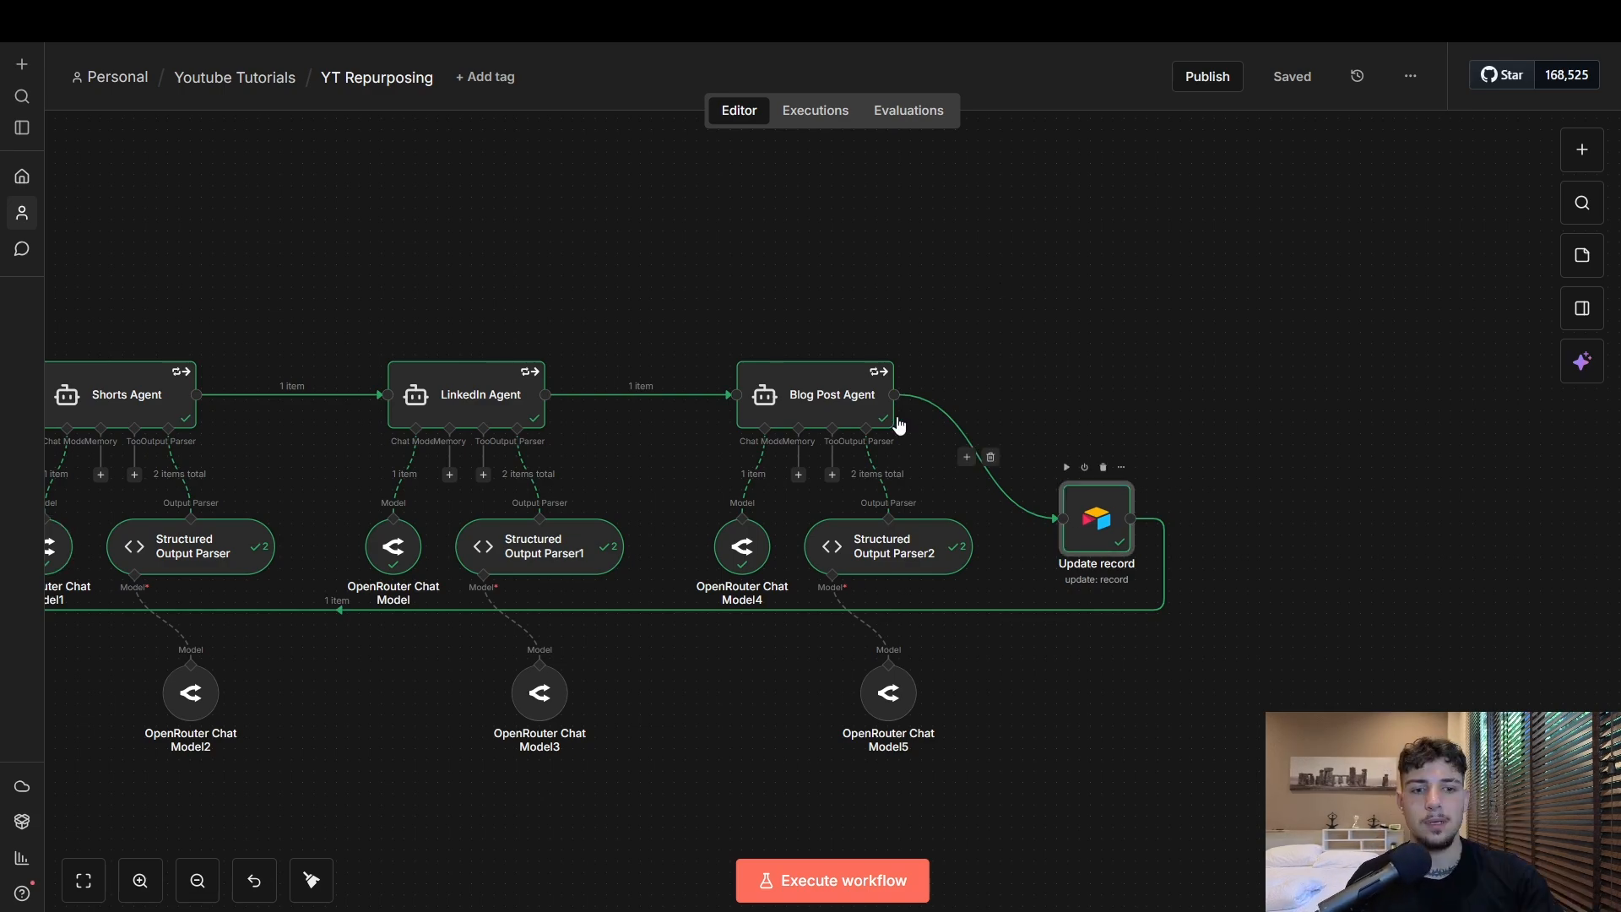
double_click(1096, 518)
scroll(1017, 361, "down", 5)
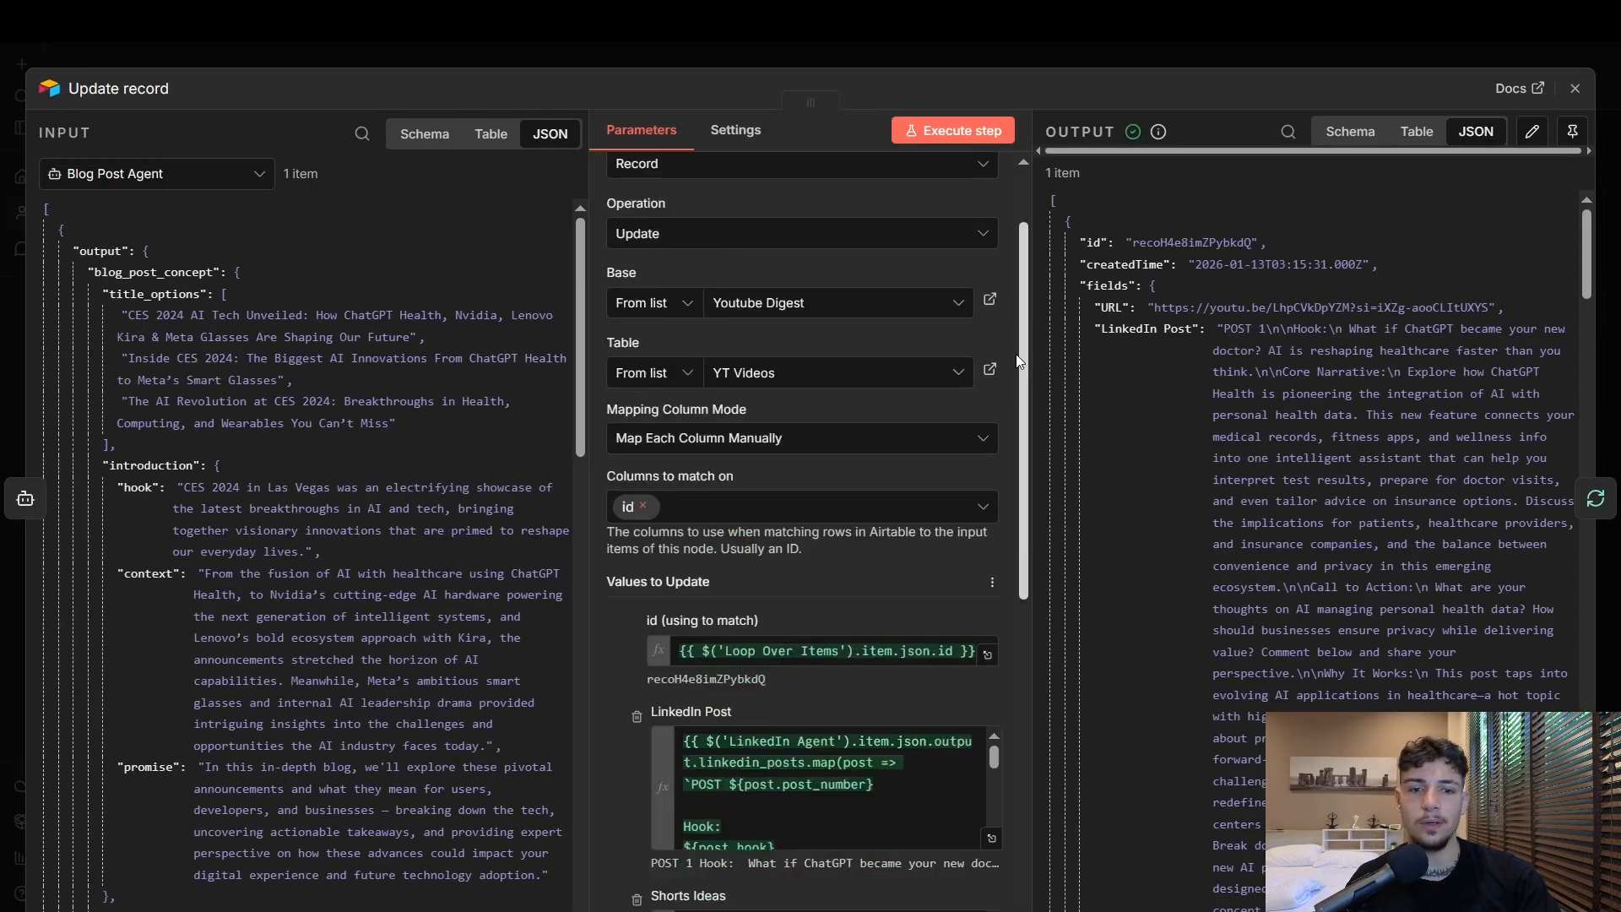
scroll(997, 397, "down", 4)
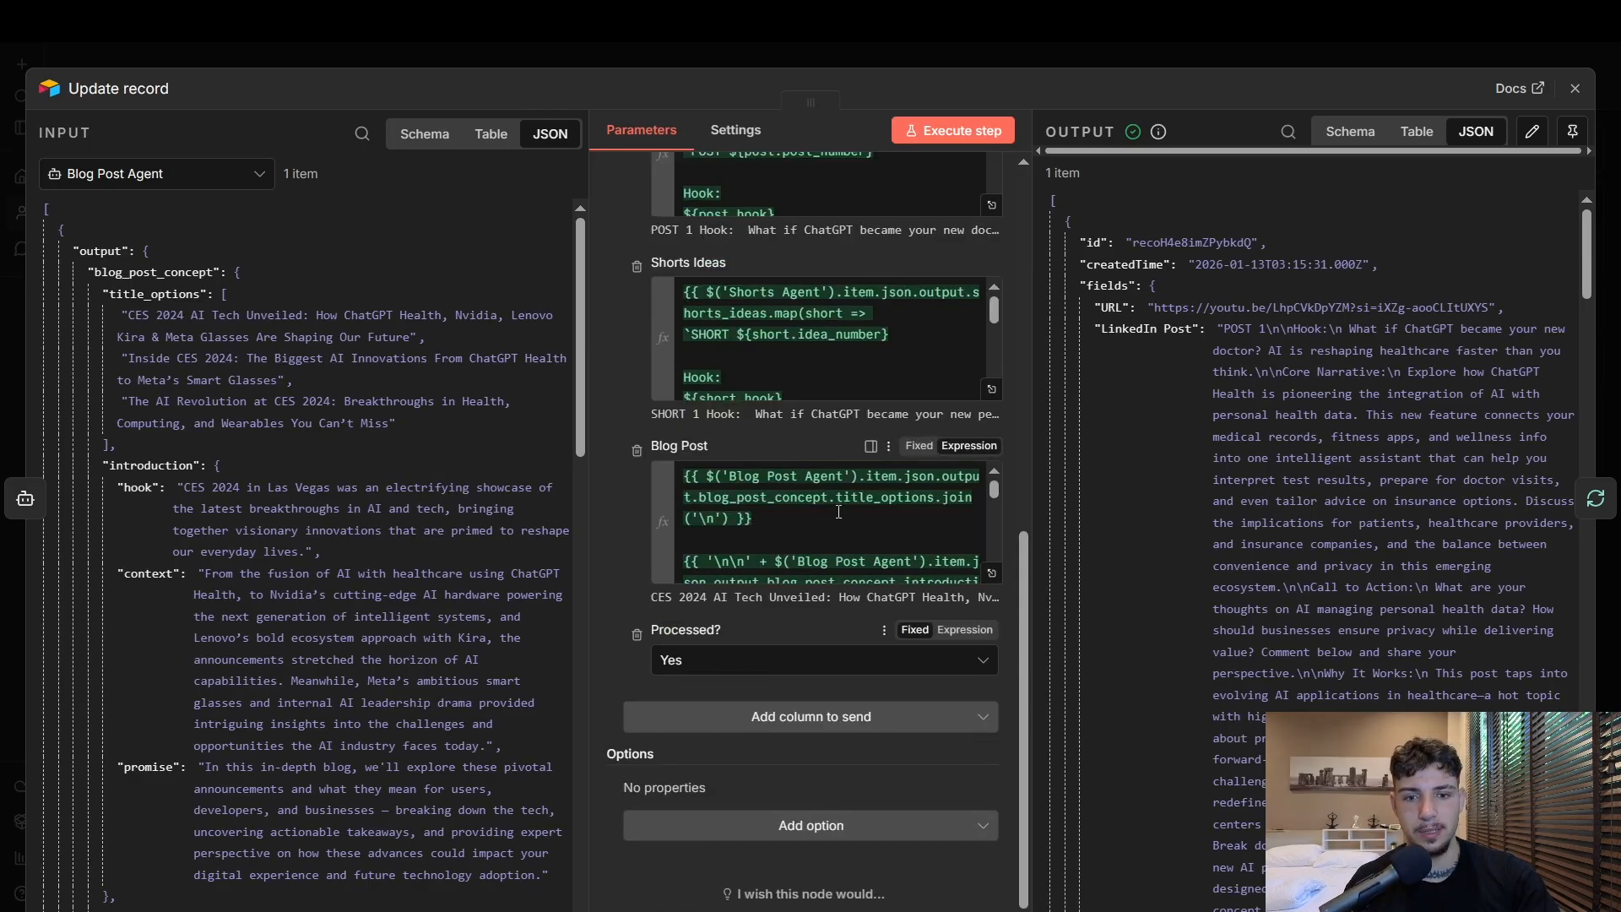
left_click(992, 573)
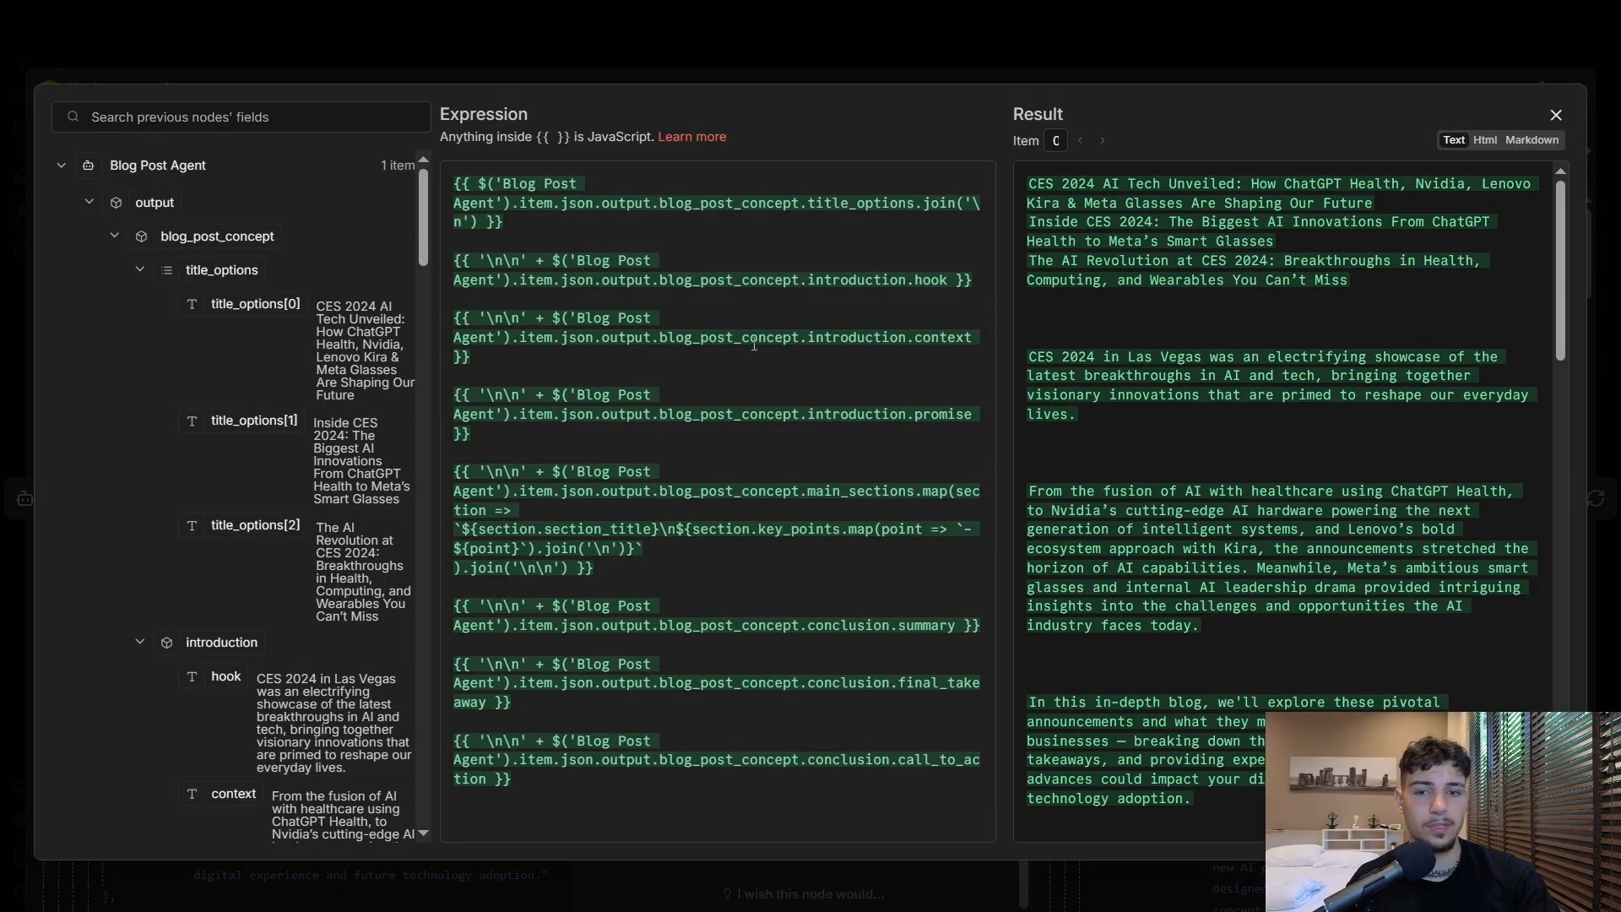
left_click(781, 81)
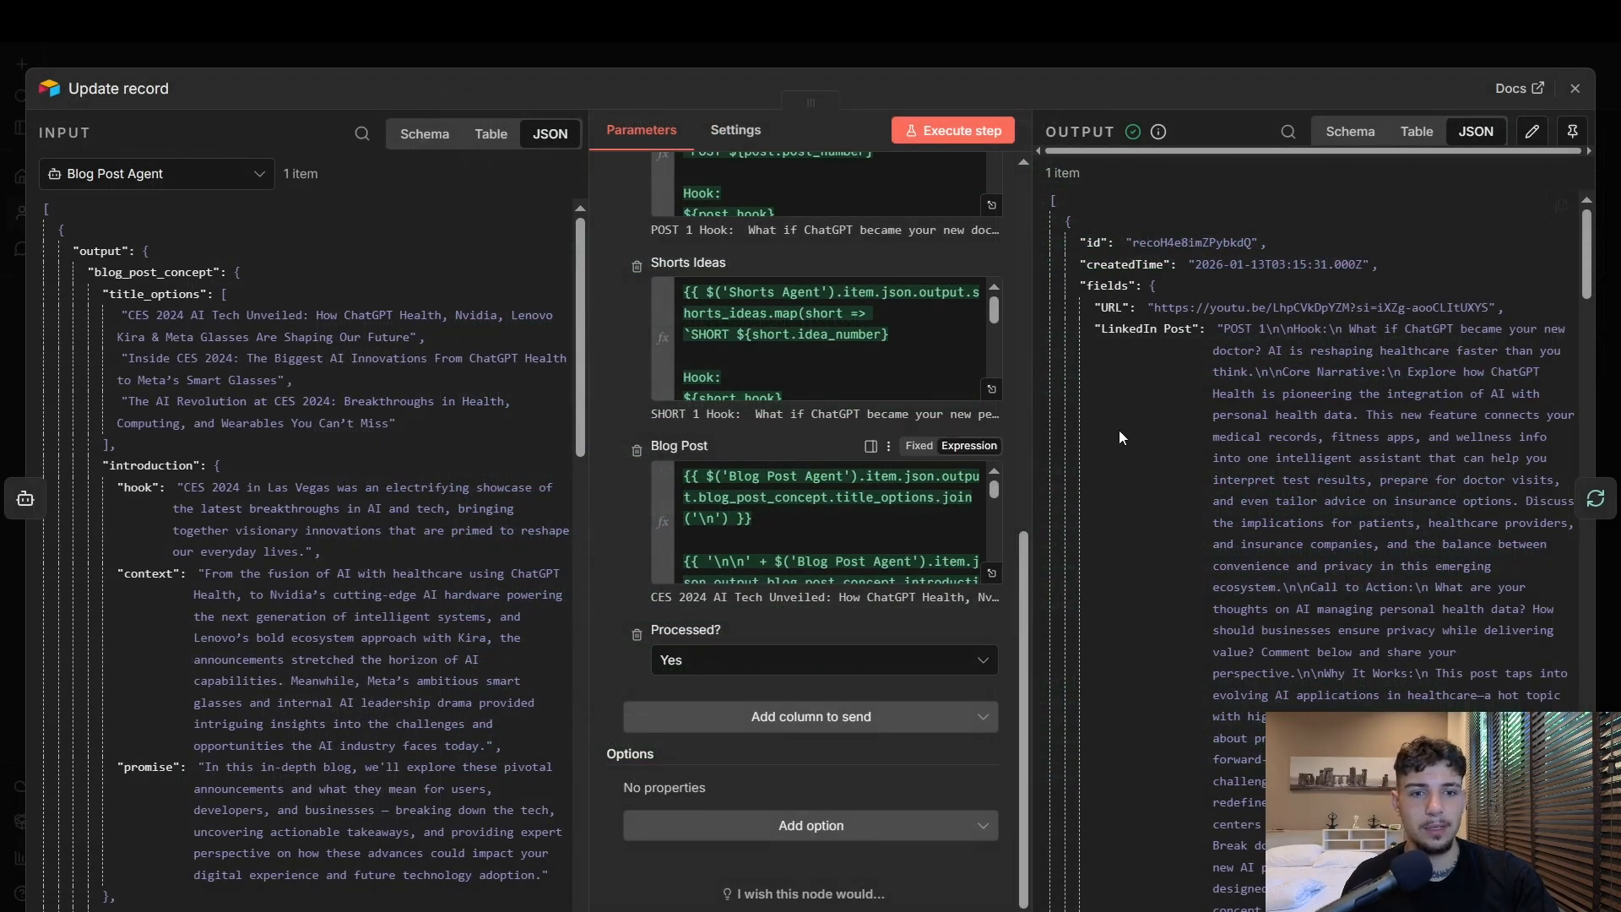
Review the Update record node's id matching and its LinkedIn Post and Shorts Ideas mappings, and return to the canvas
scroll(979, 470, "up", 8)
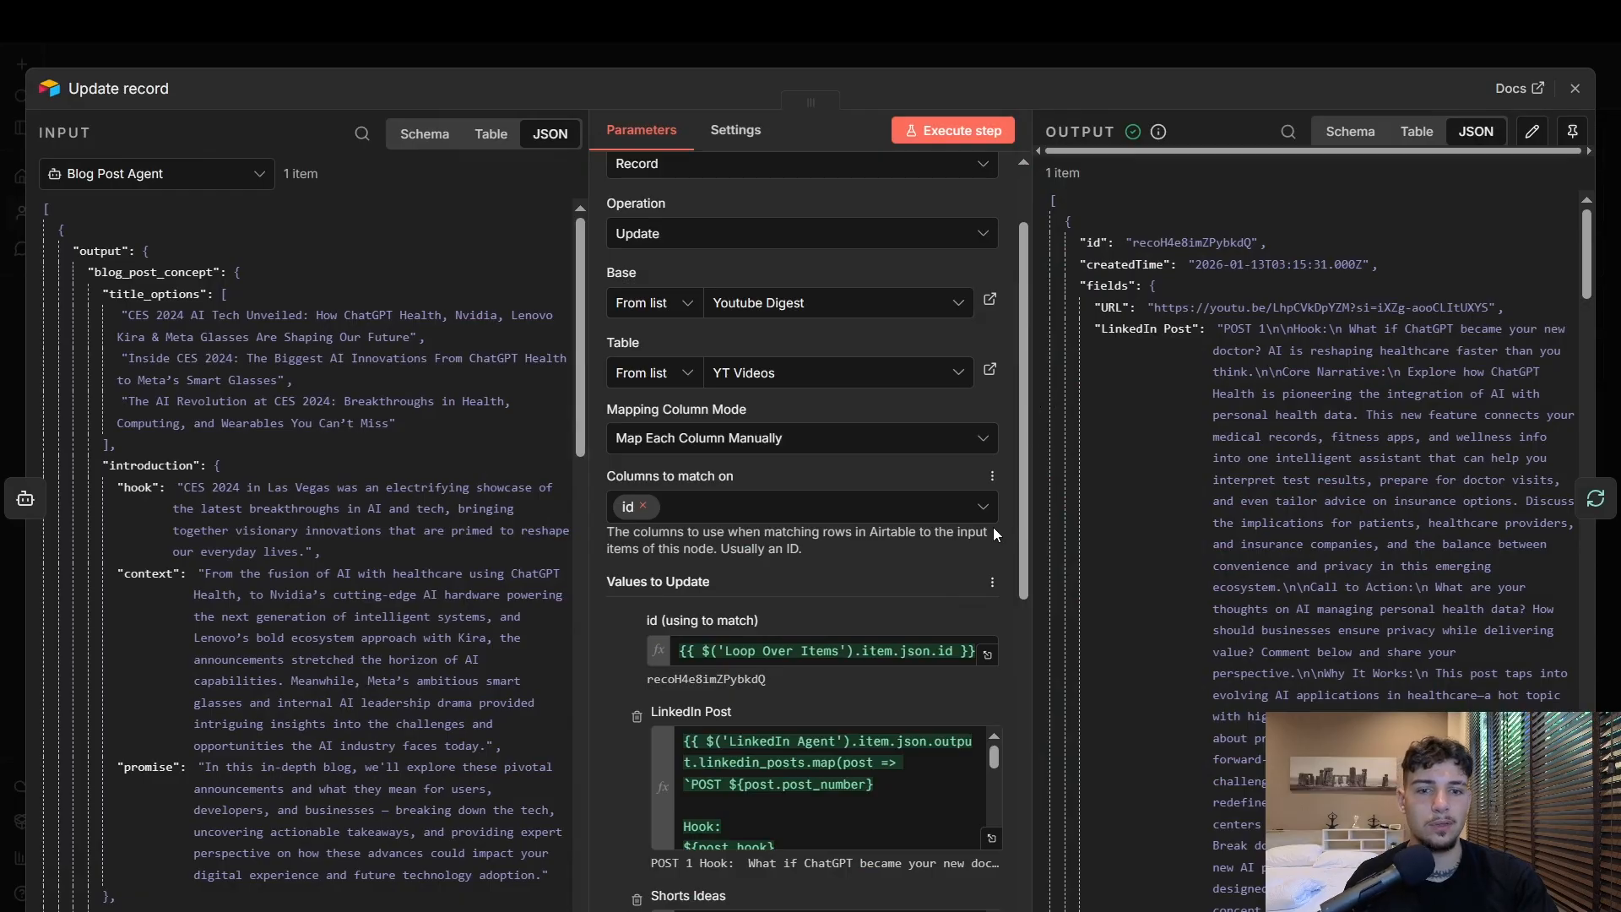
scroll(1009, 433, "down", 5)
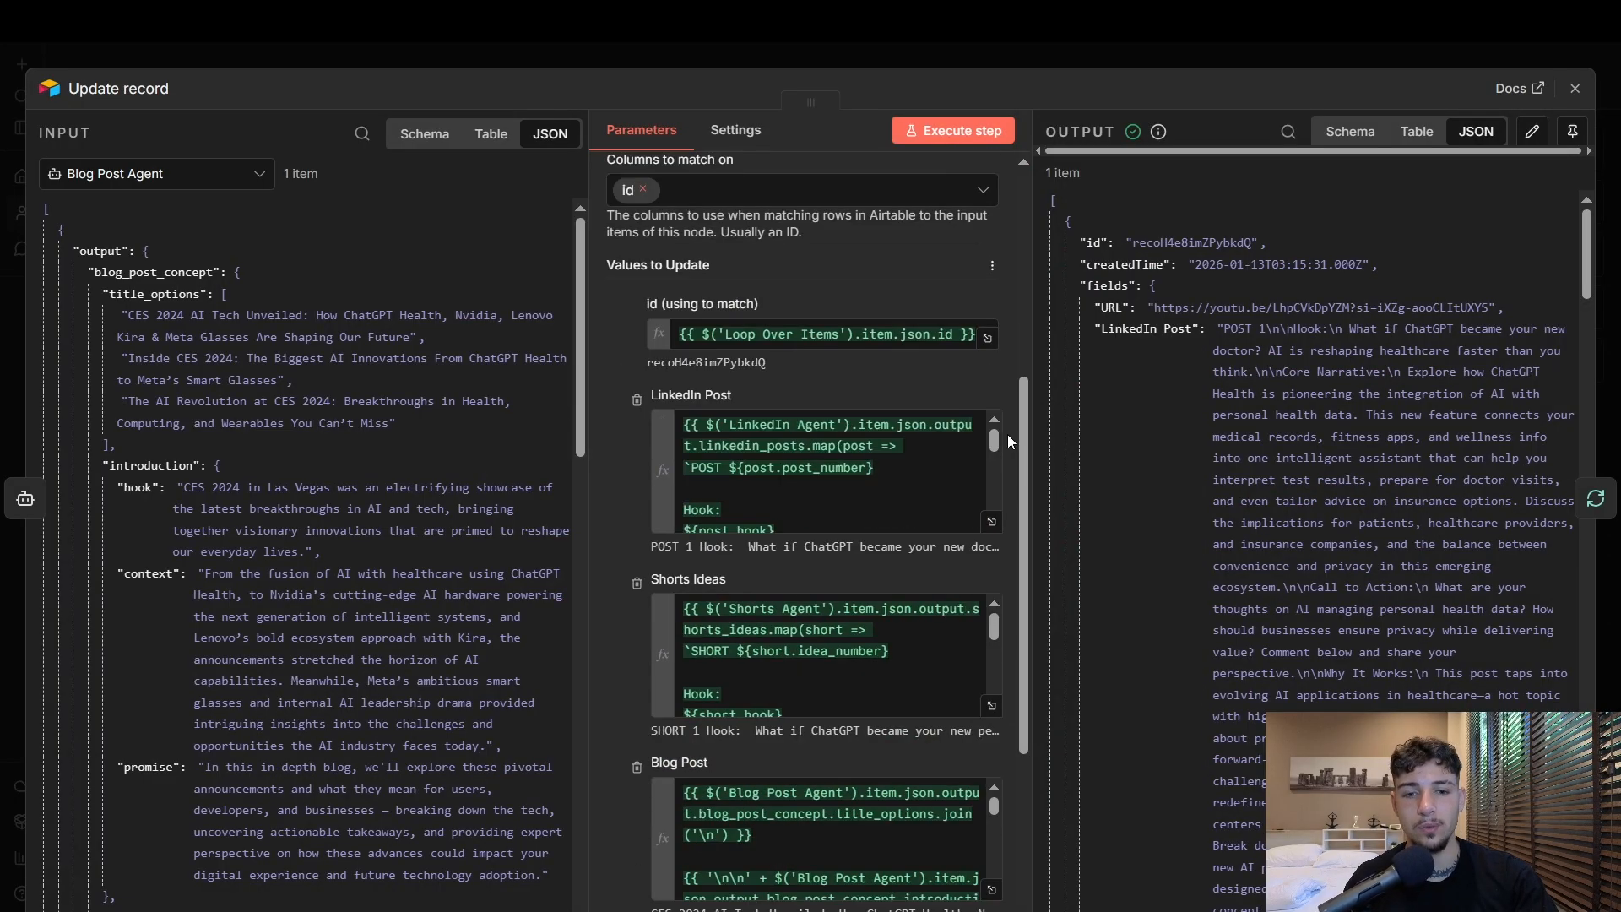
scroll(1005, 435, "up", 6)
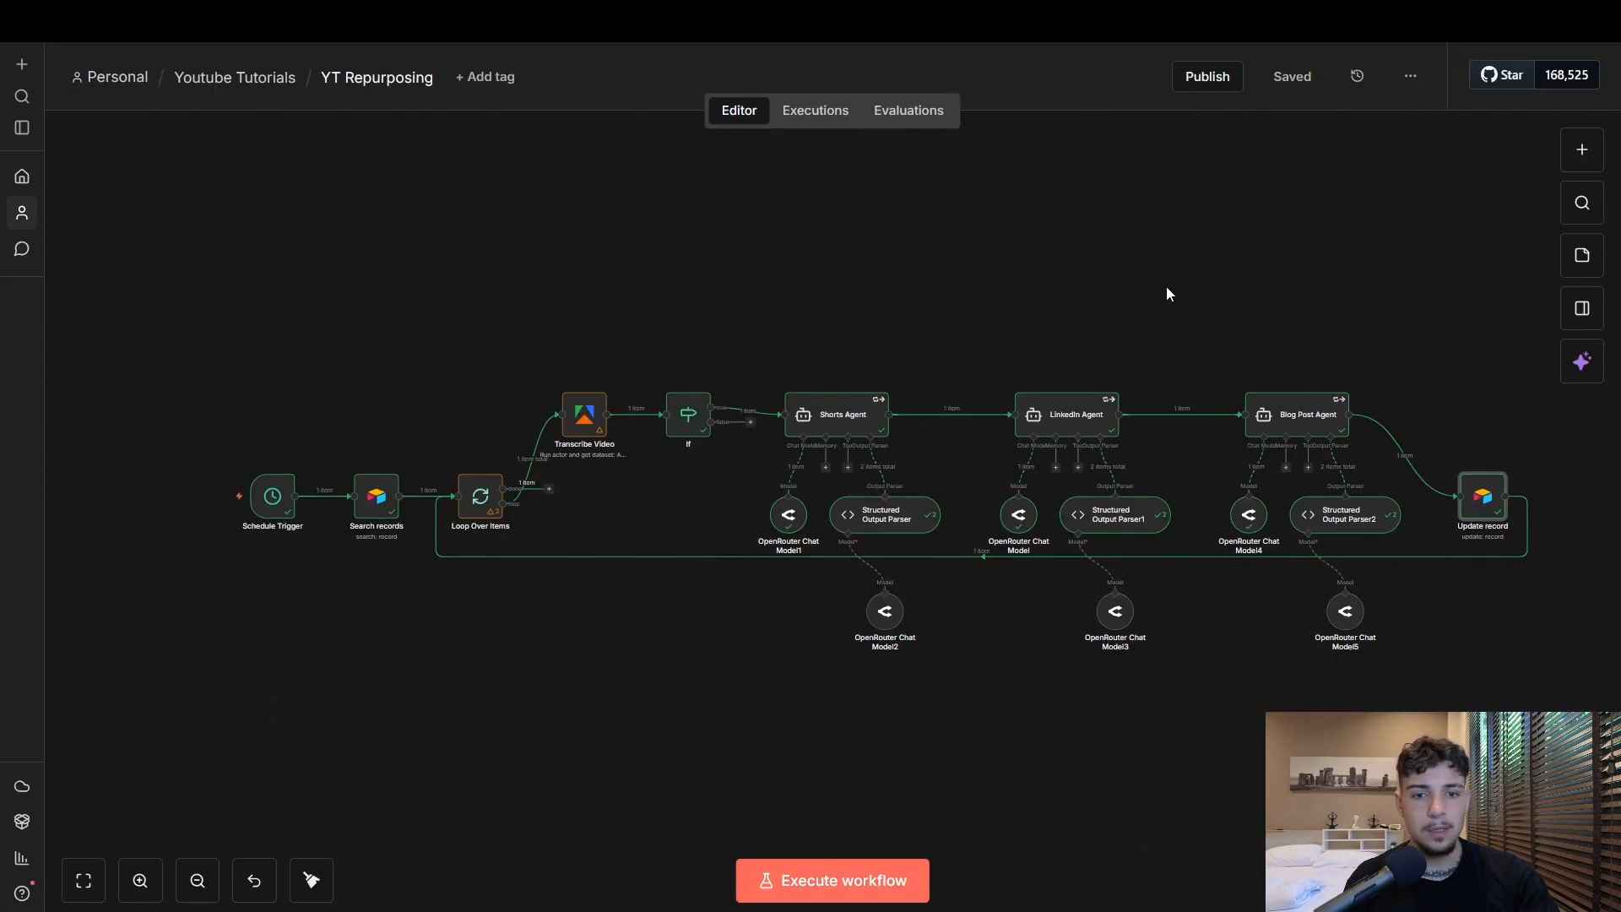
key("Escape")
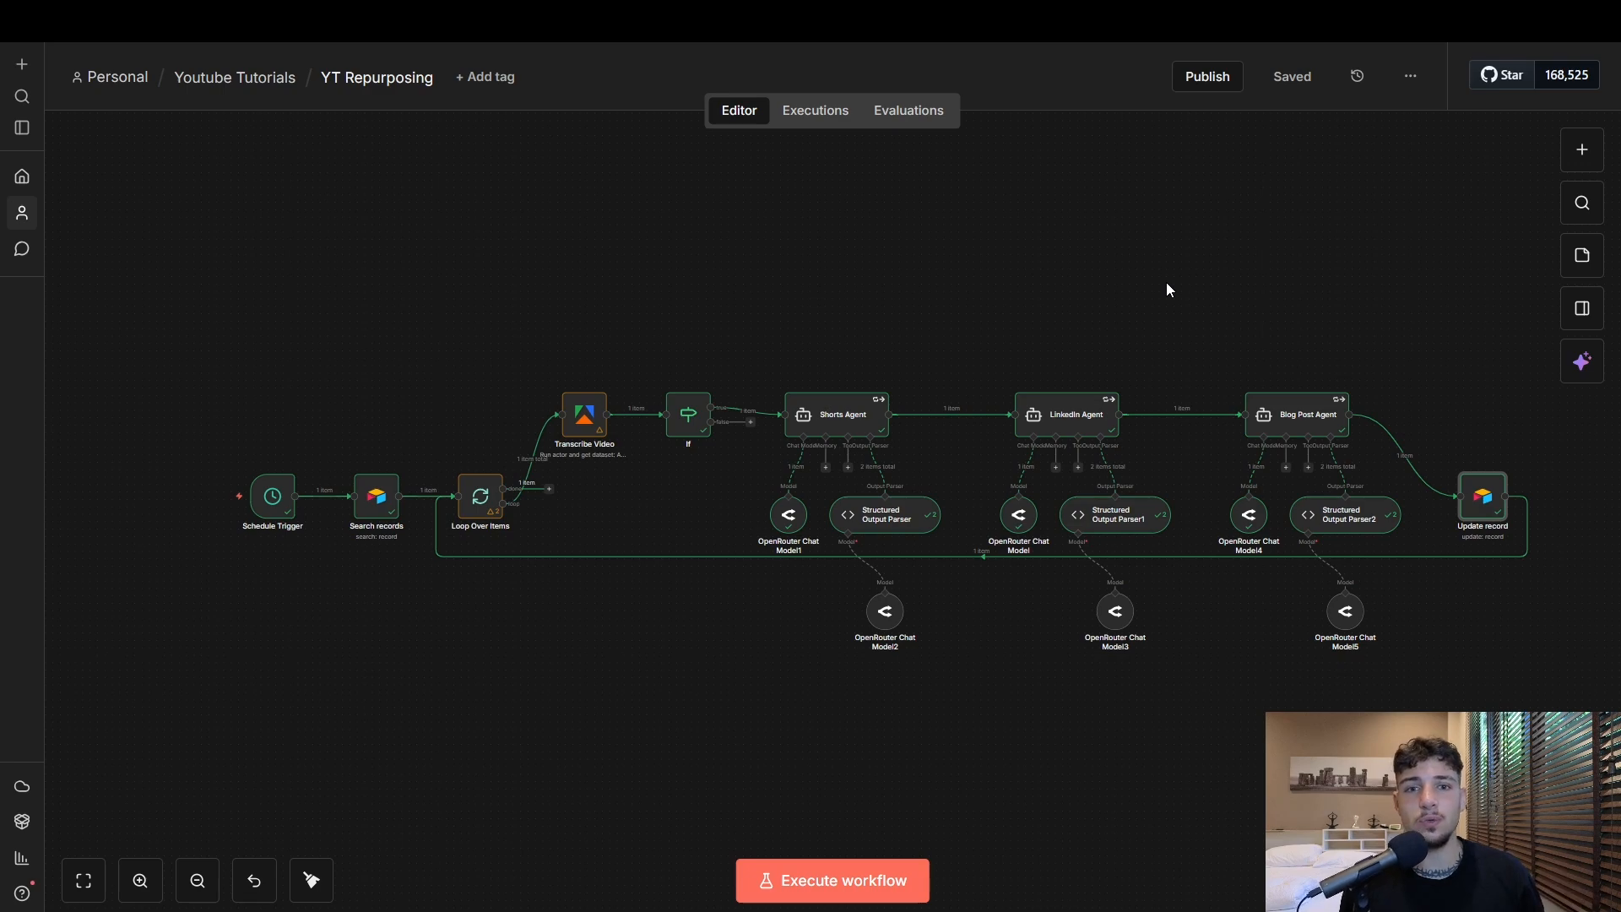
left_click_drag(1382, 389, 1102, 417)
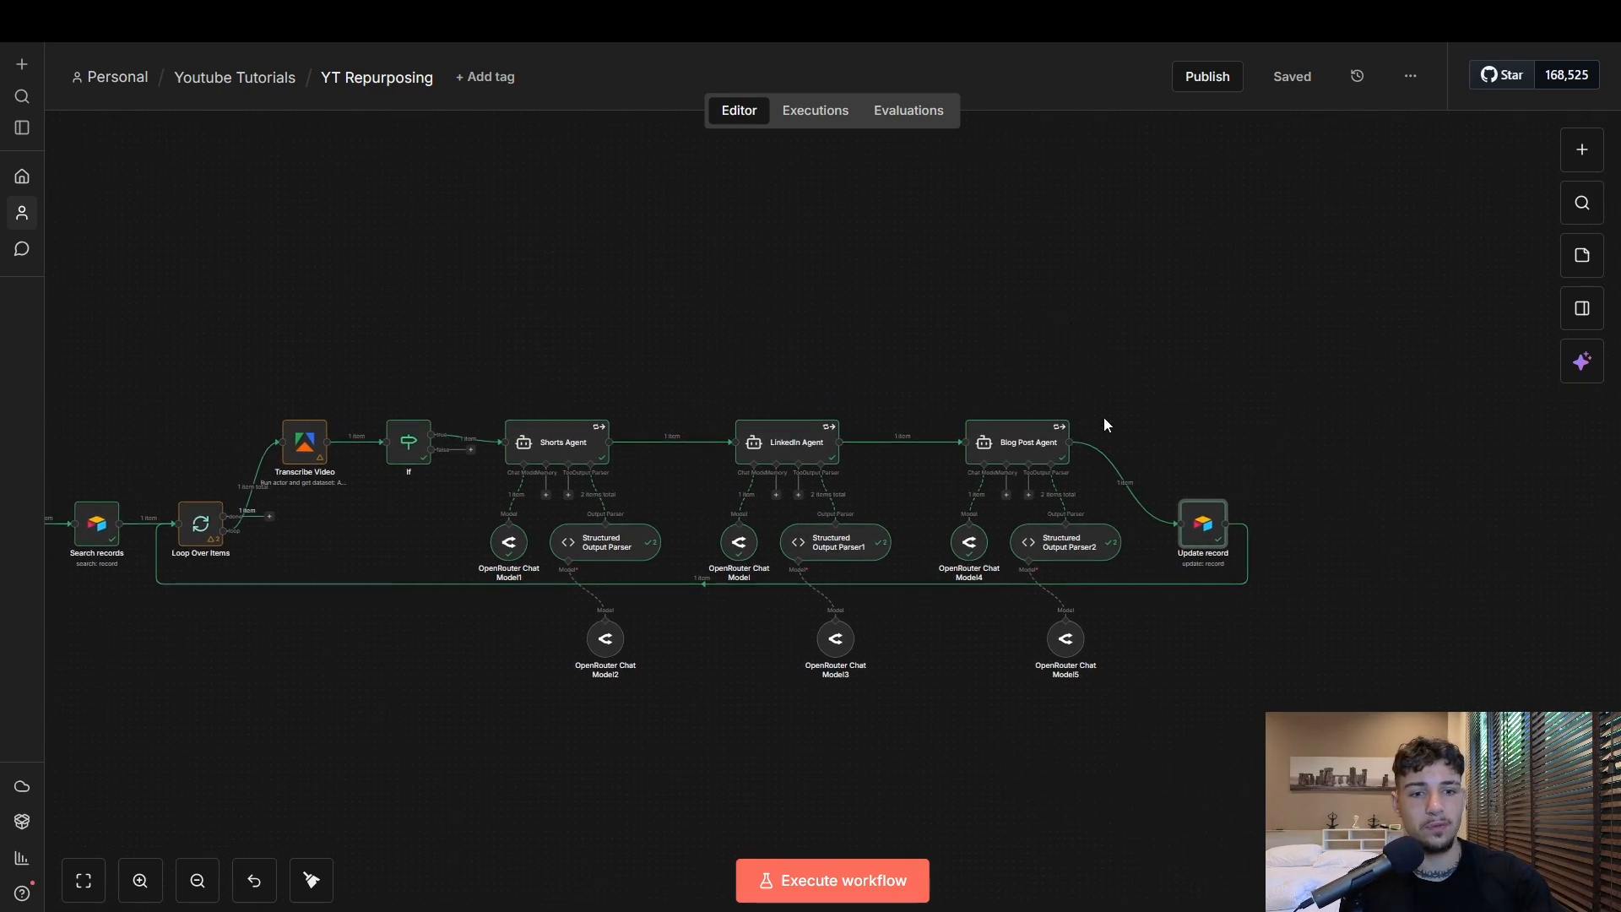
left_click_drag(868, 338, 1033, 326)
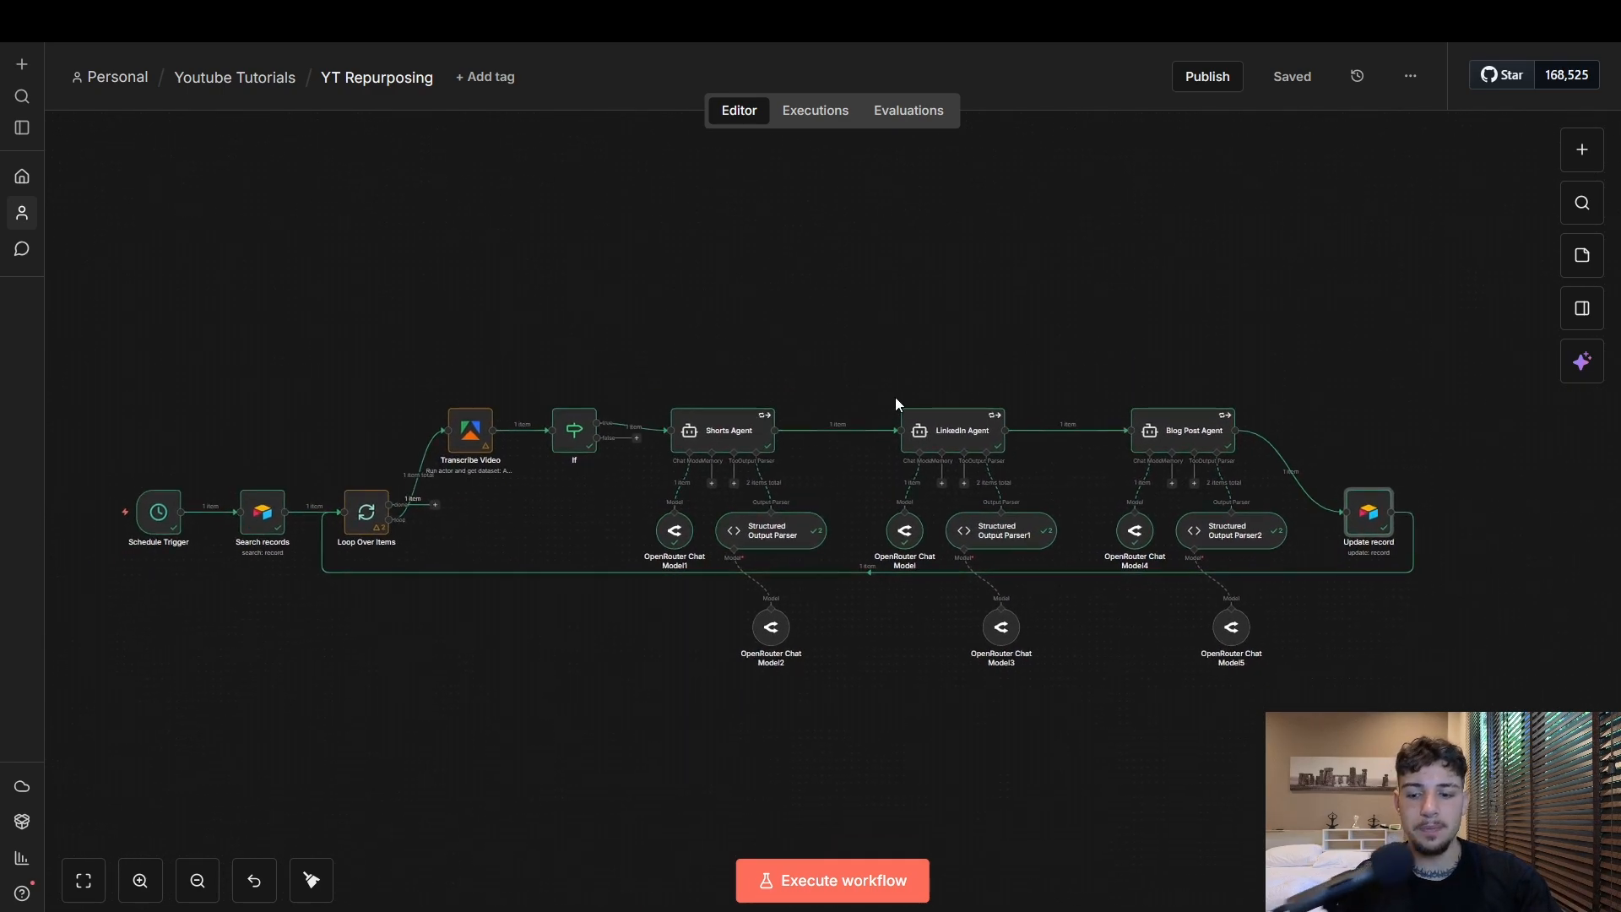
scroll(680, 414, "up", 3)
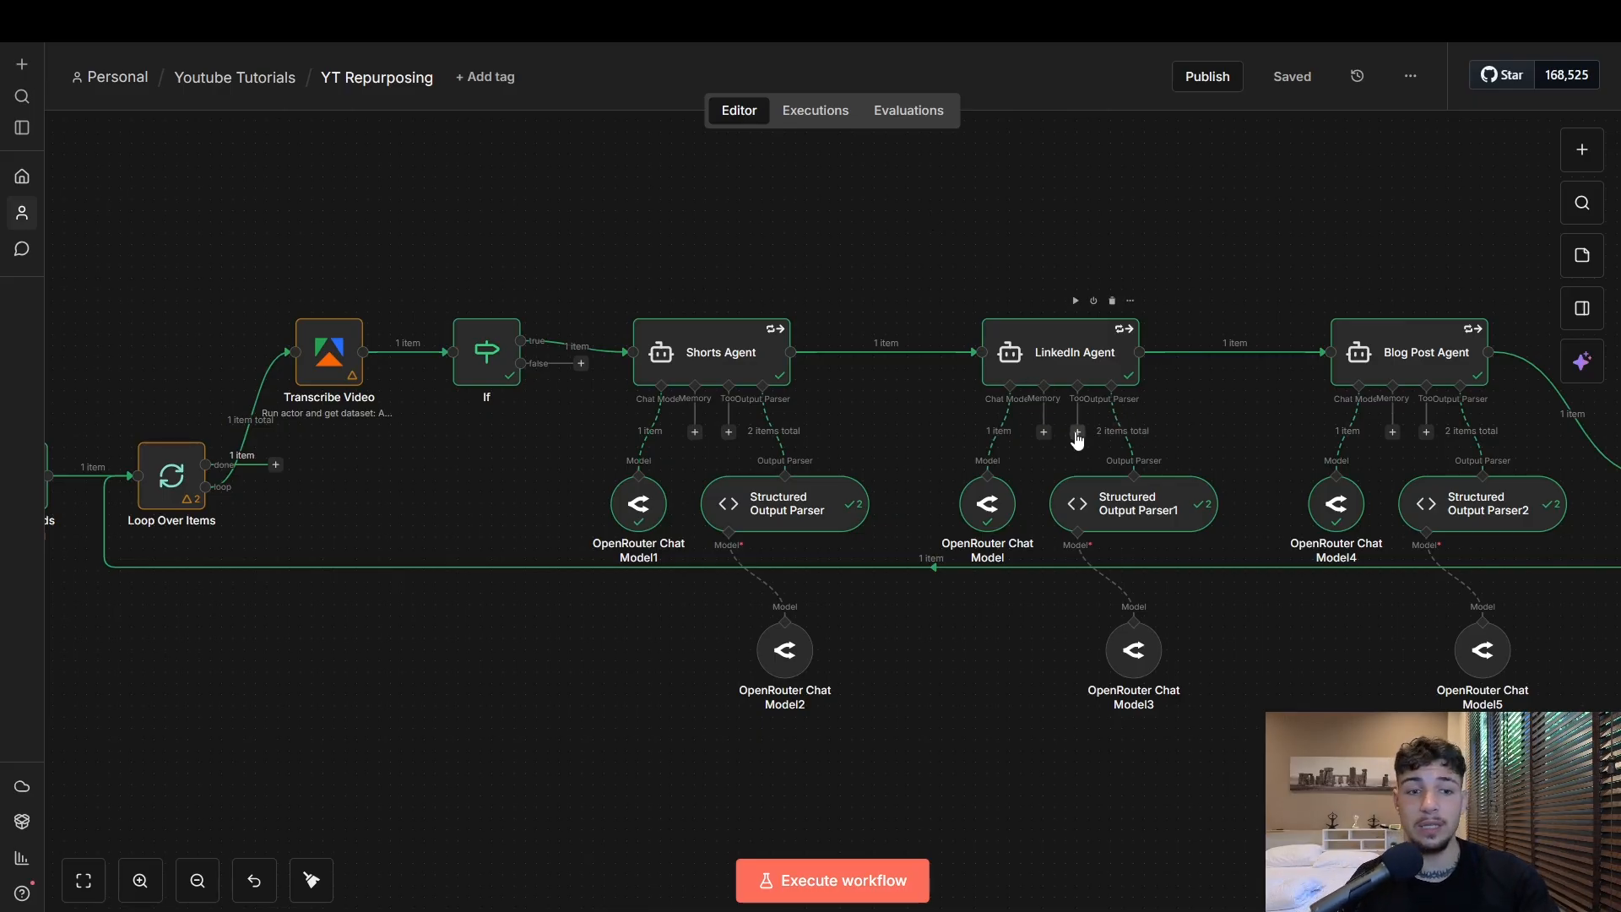
scroll(974, 238, "right", 3)
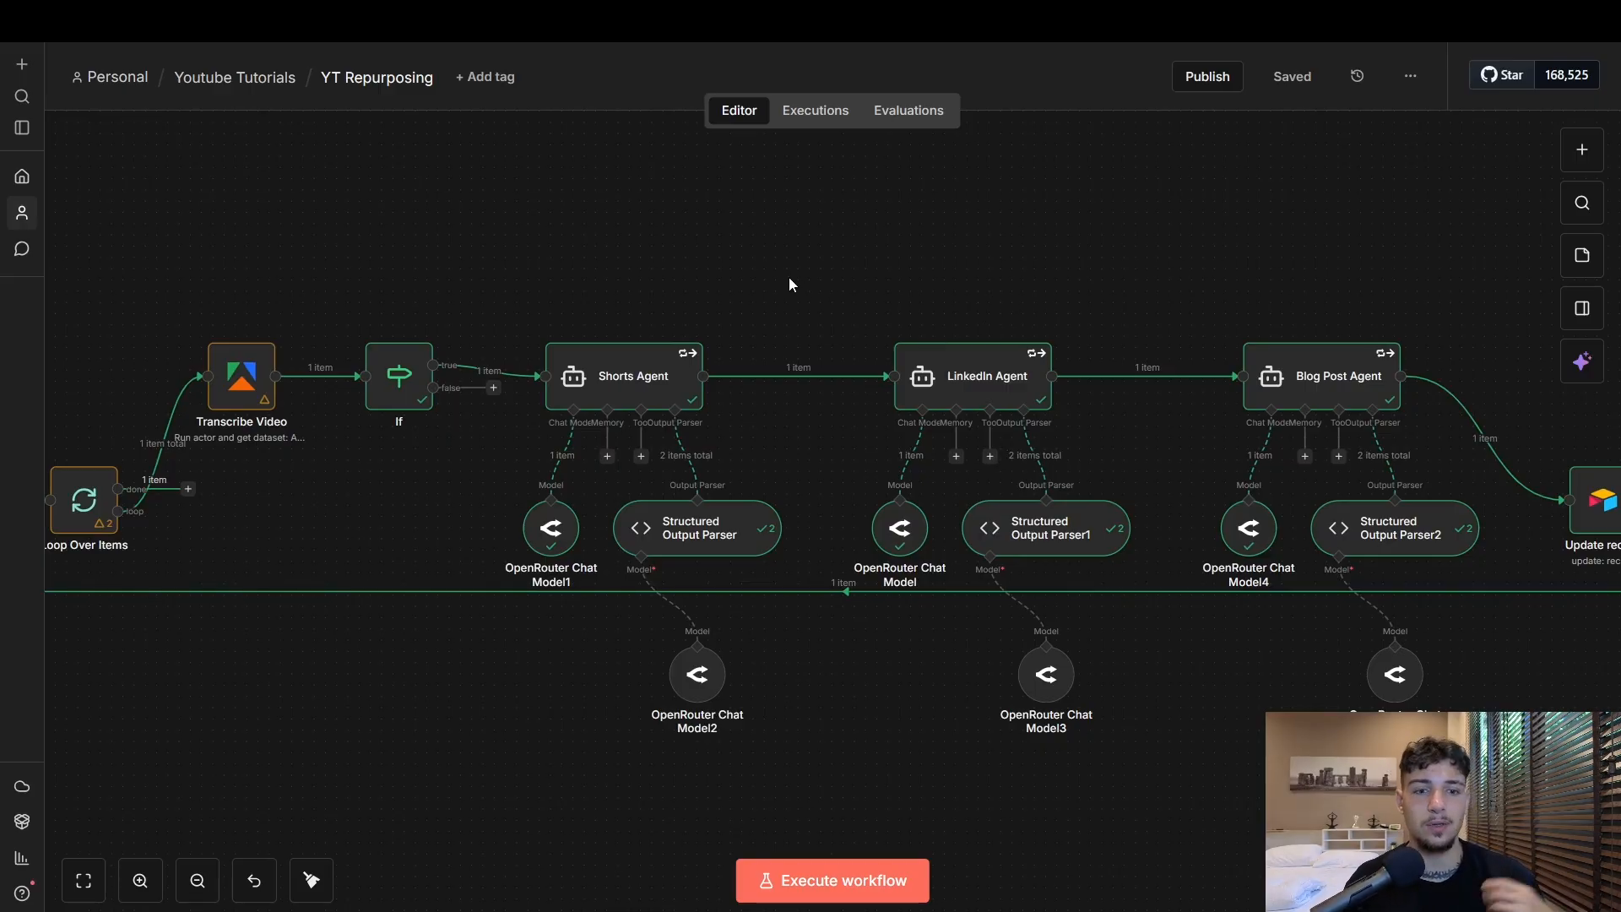
key("1")
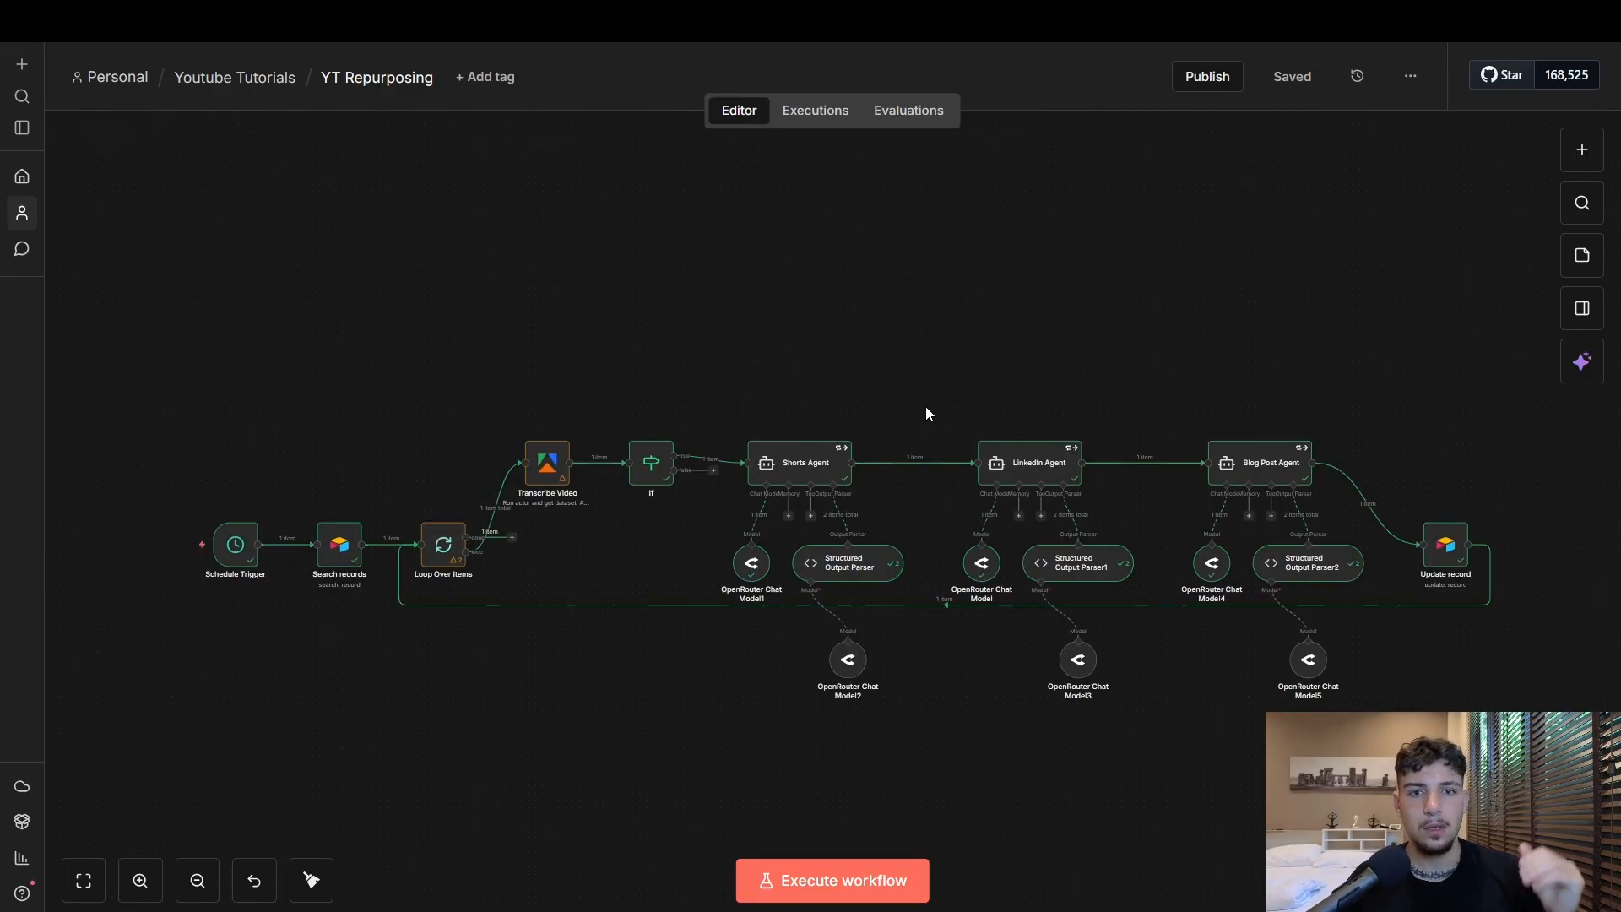